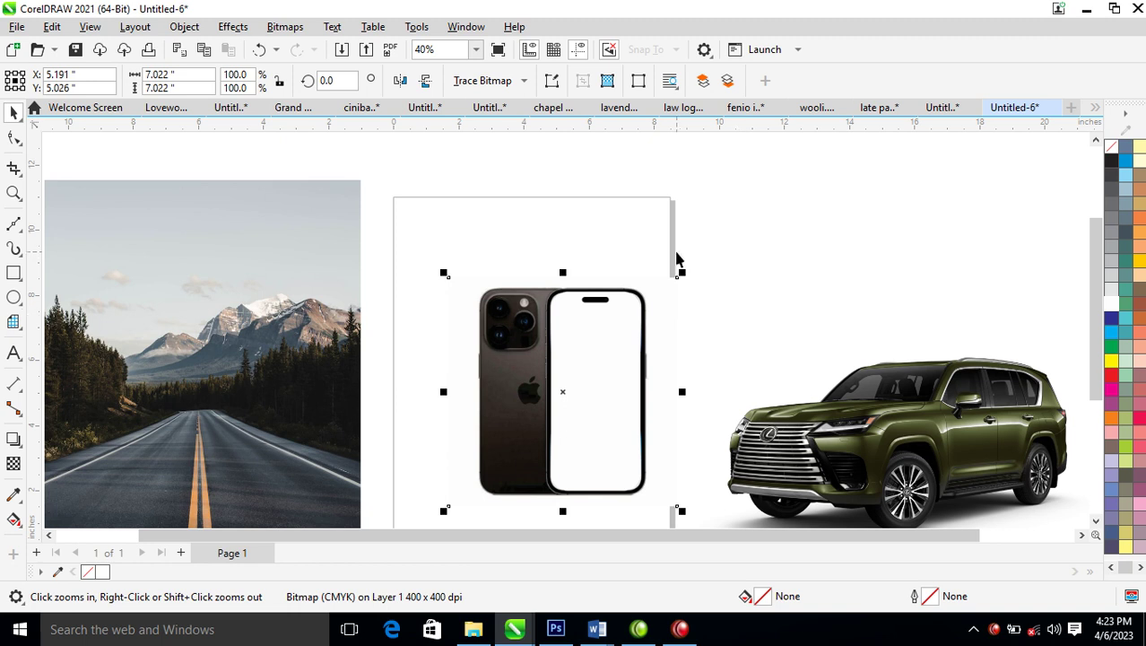
# Step: Zoom in on the phone with successive zoom marquees until the view reaches 60%
pyautogui.scroll(-2, 574, 269)
pyautogui.moveTo(146, 188); pyautogui.dragTo(945, 489)
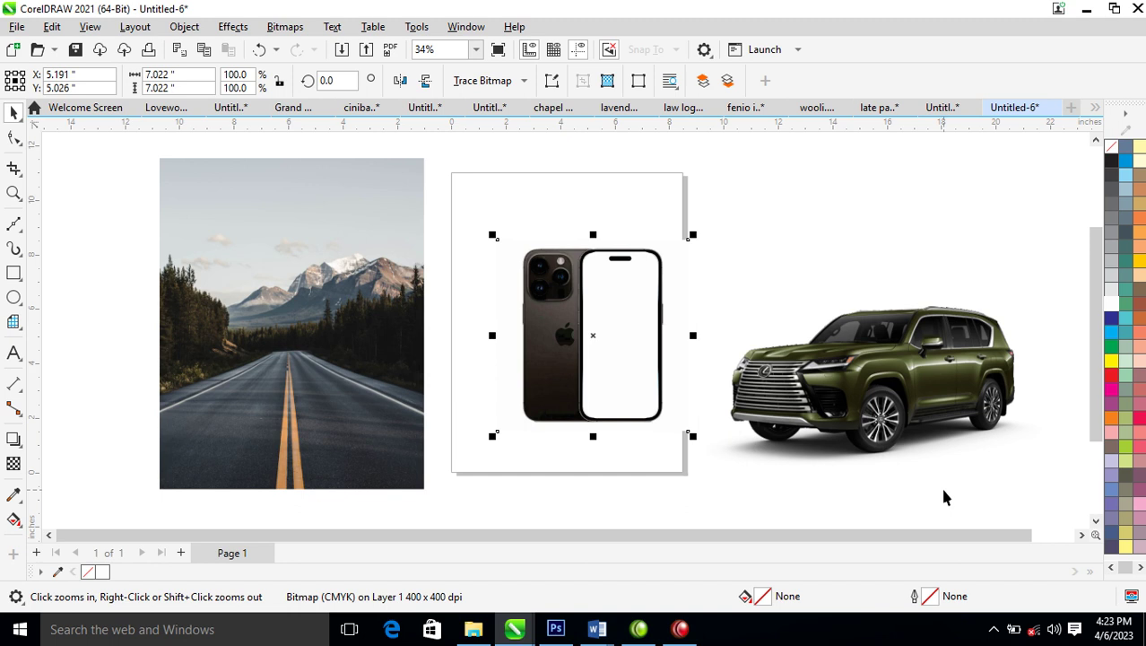
pyautogui.moveTo(124, 161); pyautogui.dragTo(894, 463)
pyautogui.moveTo(532, 205); pyautogui.dragTo(874, 502)
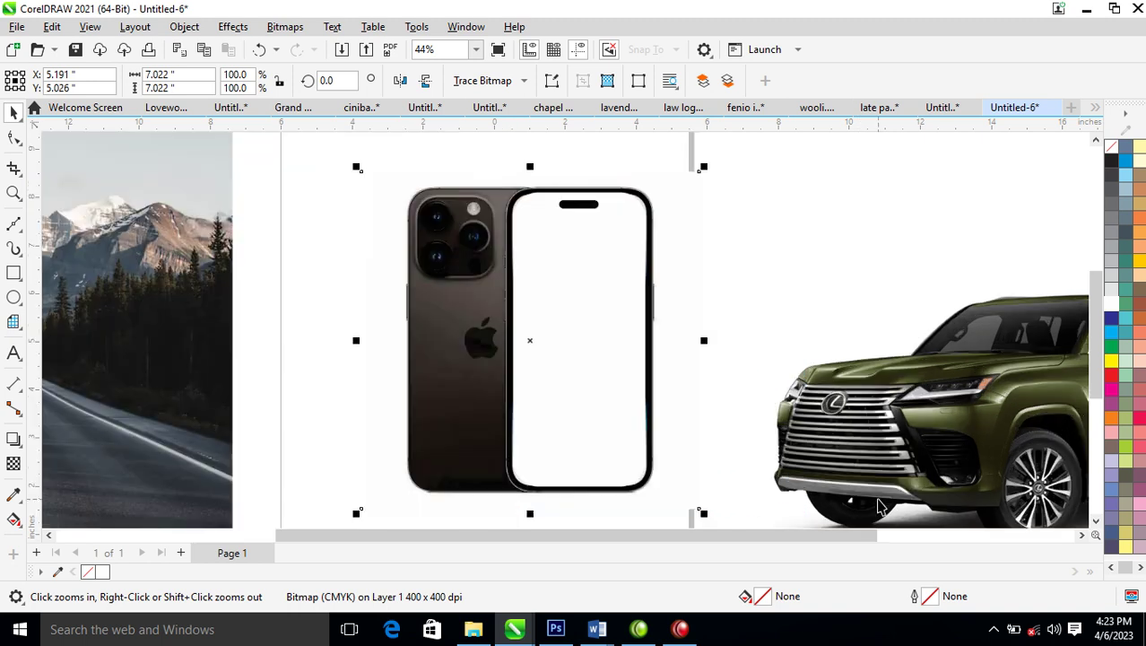
# Step: Draw a rectangle over the phone and stretch it to the phone's left and top edges
pyautogui.click(13, 273)
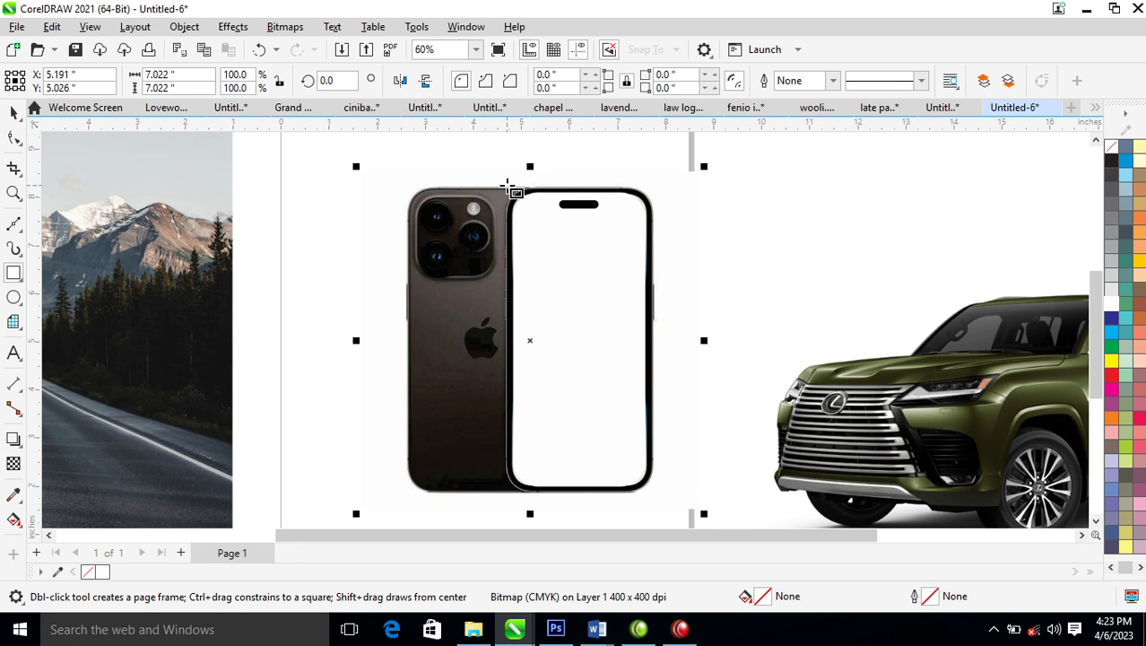
pyautogui.moveTo(507, 187); pyautogui.dragTo(655, 496)
pyautogui.press('space')
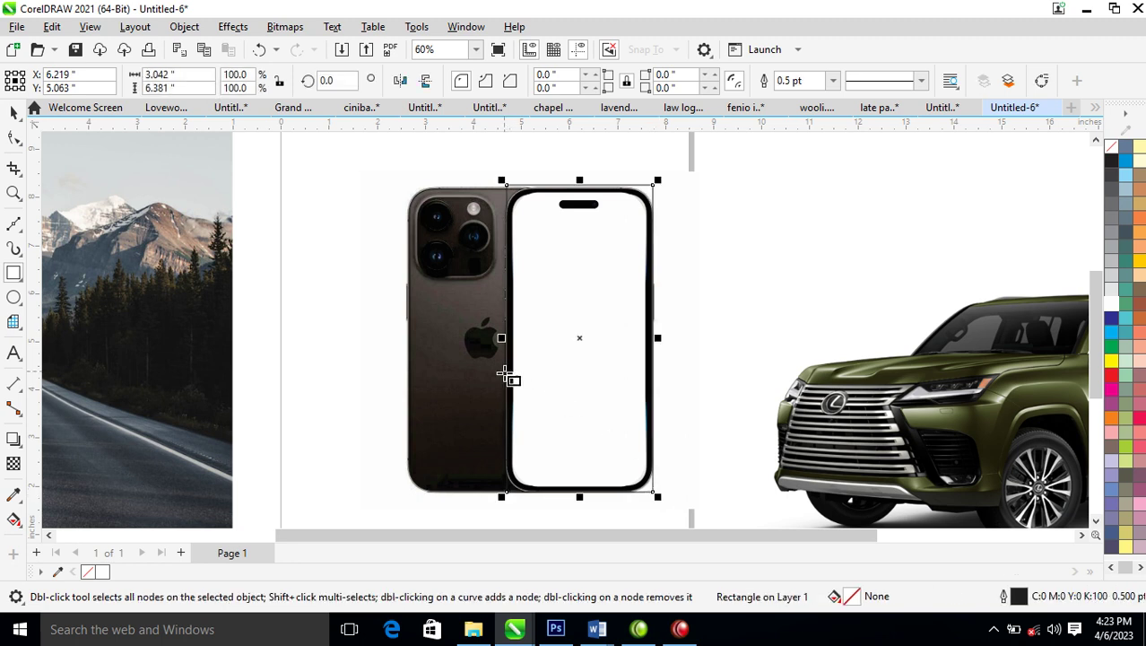
pyautogui.moveTo(503, 340); pyautogui.dragTo(408, 344)
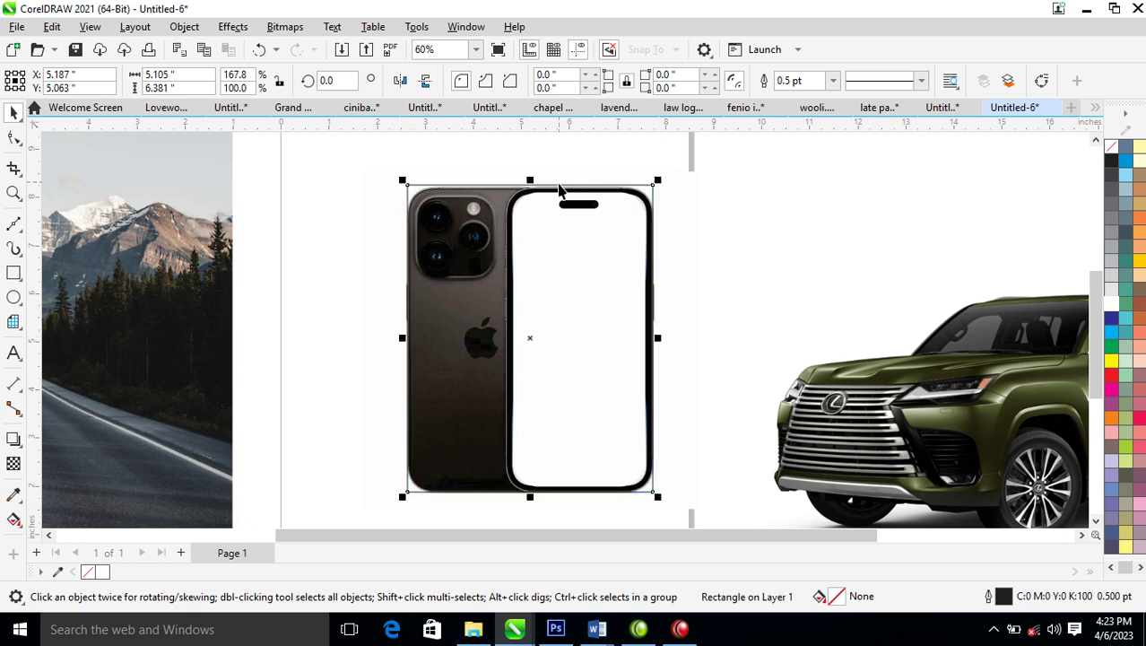
pyautogui.moveTo(530, 181); pyautogui.dragTo(530, 189)
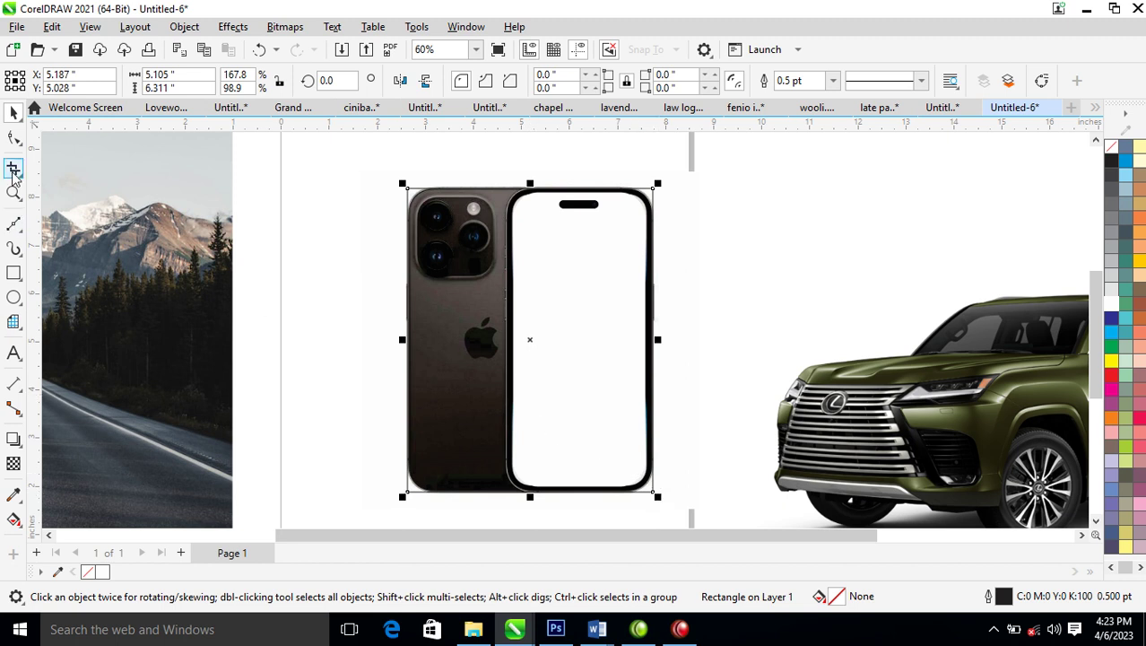
# Step: Round the rectangle's corners to 0.542", fill it white, and move the phone image onto it
pyautogui.click(13, 136)
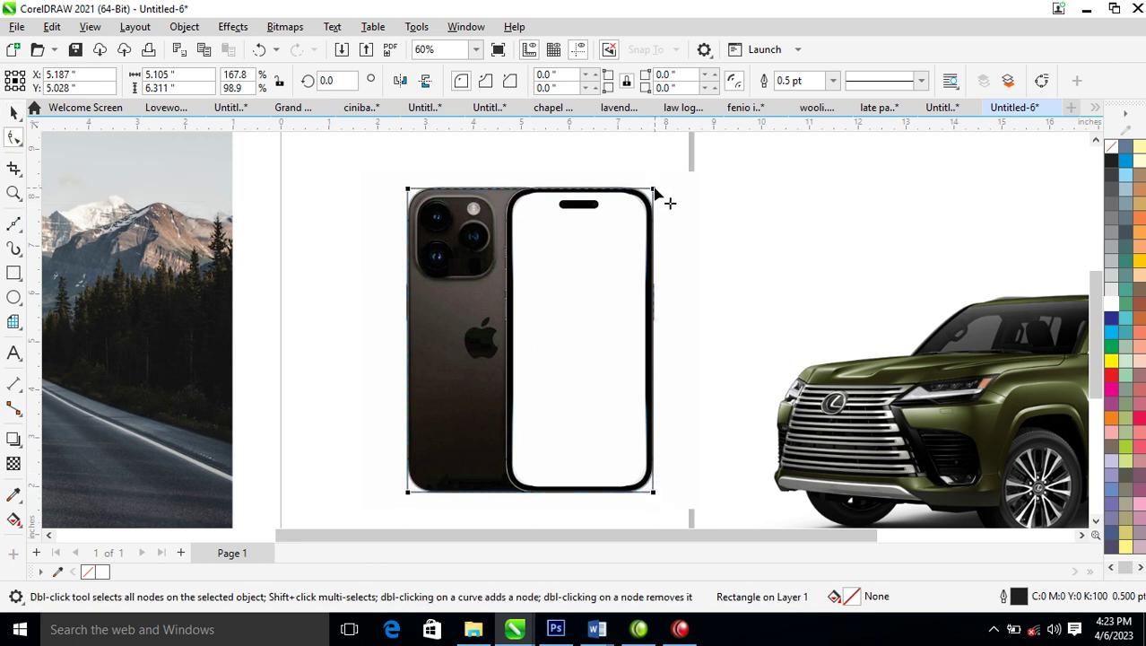
pyautogui.moveTo(653, 191); pyautogui.dragTo(644, 215)
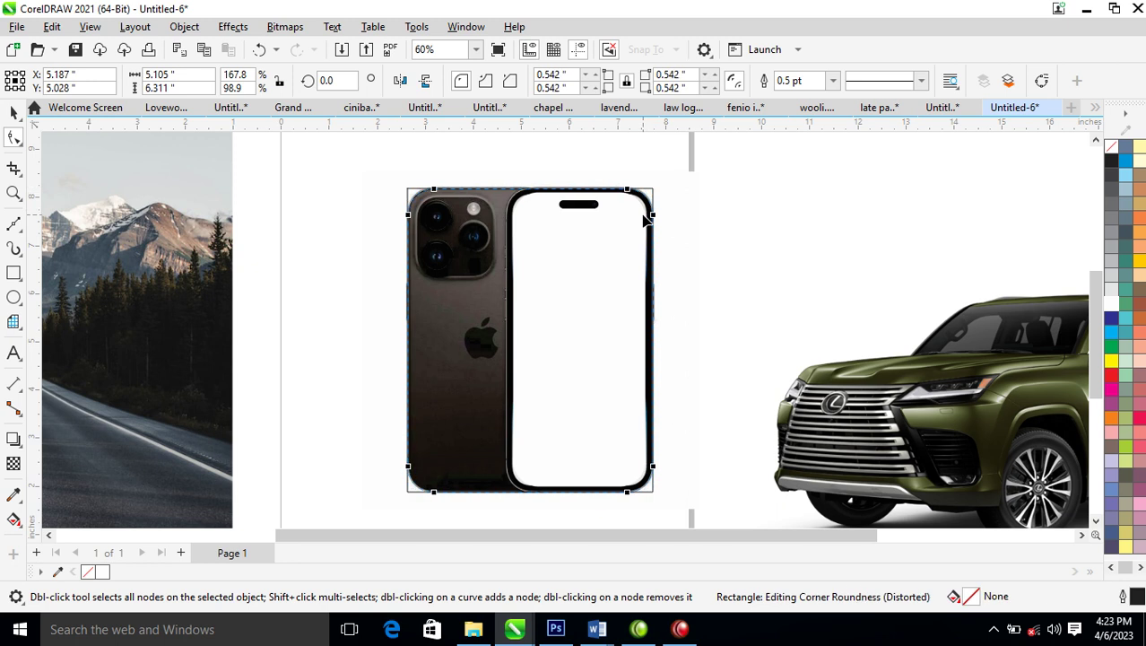
pyautogui.press('space')
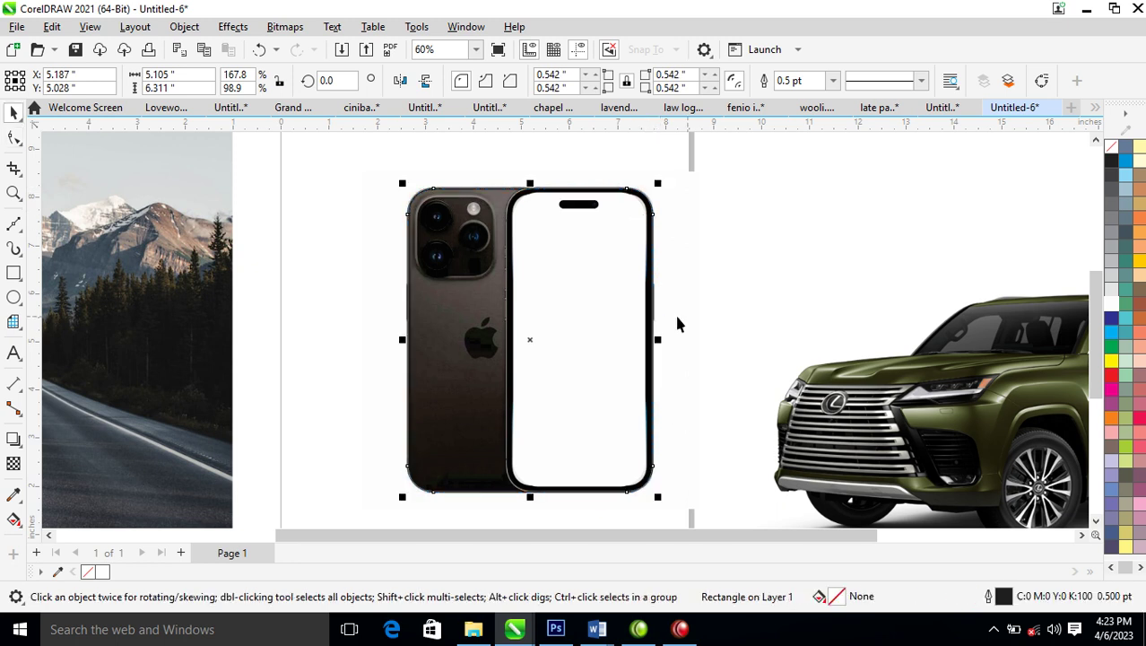
pyautogui.click(1111, 304)
pyautogui.keyDown('alt'); pyautogui.click(511, 299); pyautogui.keyUp('alt')
pyautogui.moveTo(534, 339); pyautogui.dragTo(451, 321)
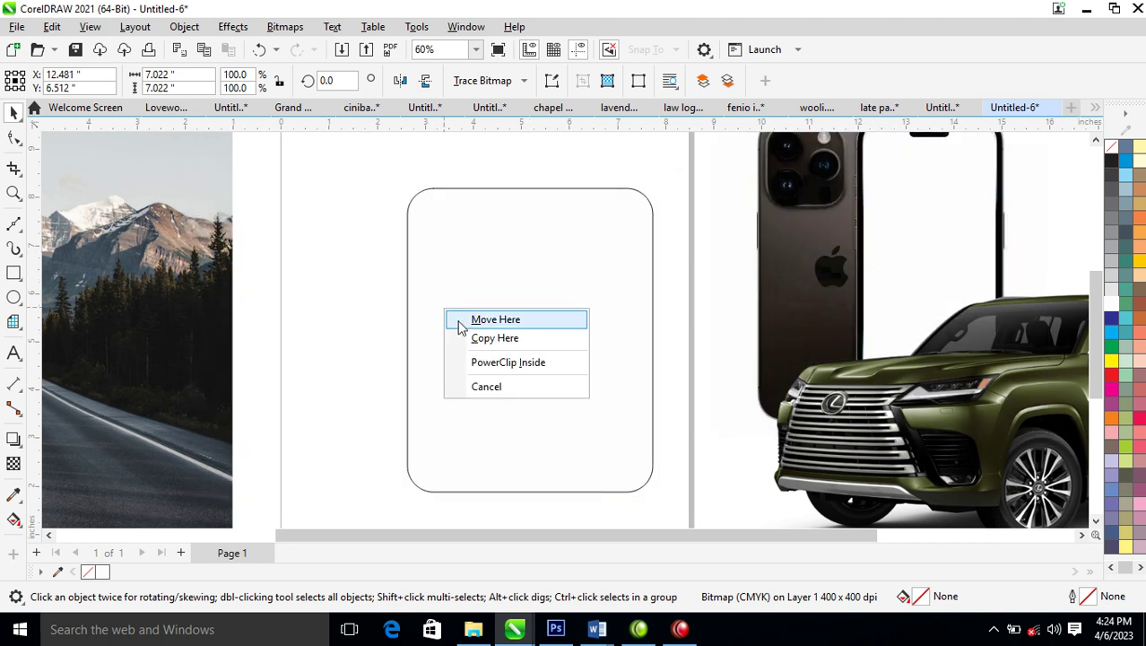
# Step: Undo the PowerClip, set the phone image back over the white rectangle, and widen it slightly
pyautogui.click(493, 362)
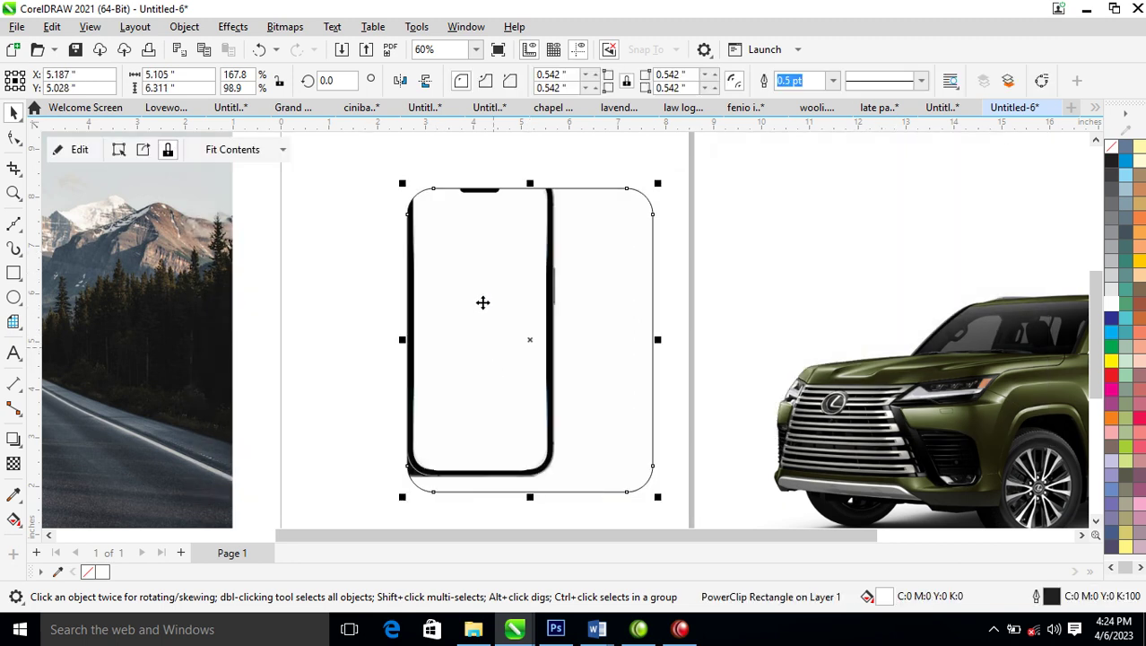
pyautogui.hotkey('ctrl', 'z')
pyautogui.moveTo(483, 288); pyautogui.dragTo(549, 340)
pyautogui.moveTo(706, 349); pyautogui.dragTo(707, 343)
pyautogui.click(790, 323)
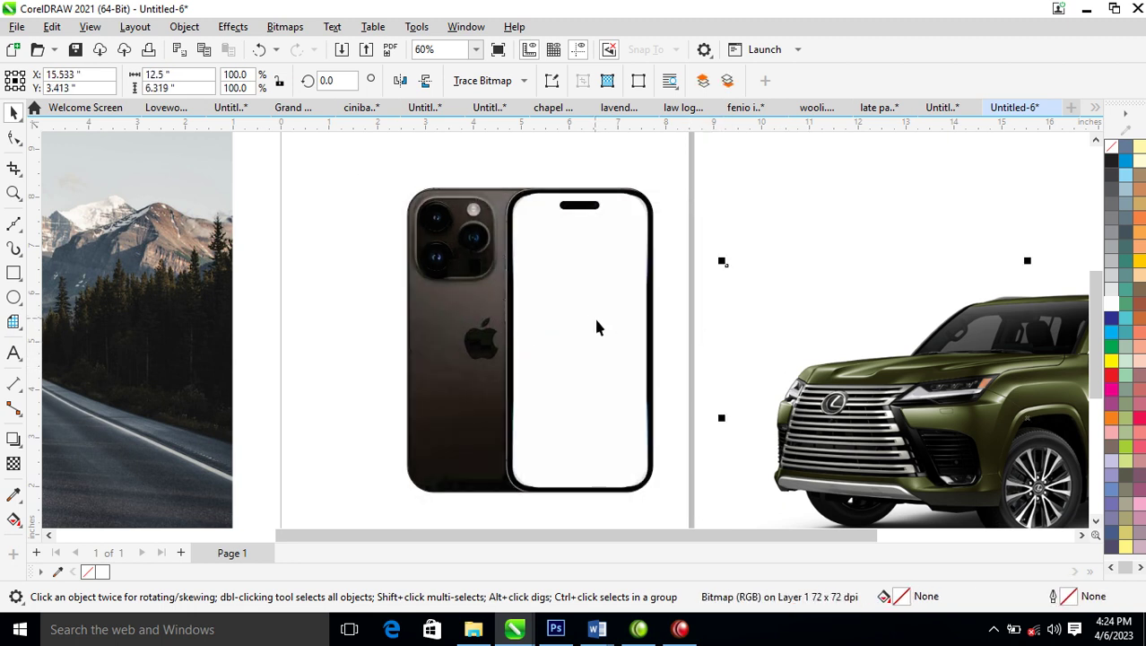
# Step: Draw a rectangle fitted to the phone's screen and round its corners to 0.402"
pyautogui.click(13, 274)
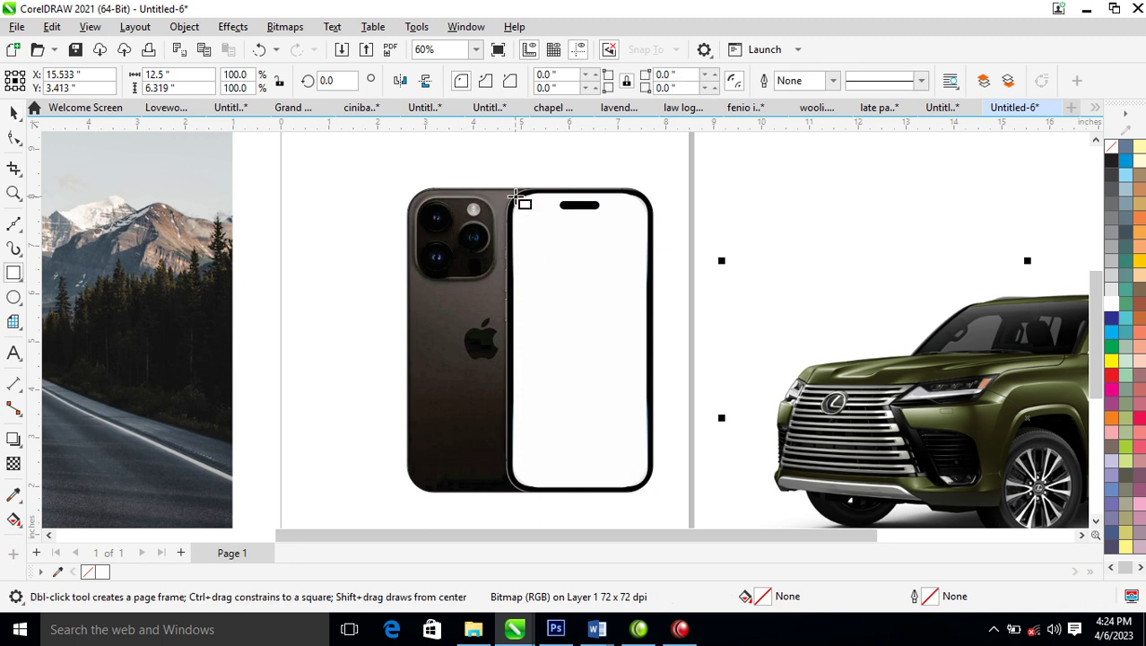
pyautogui.moveTo(514, 195); pyautogui.dragTo(647, 484)
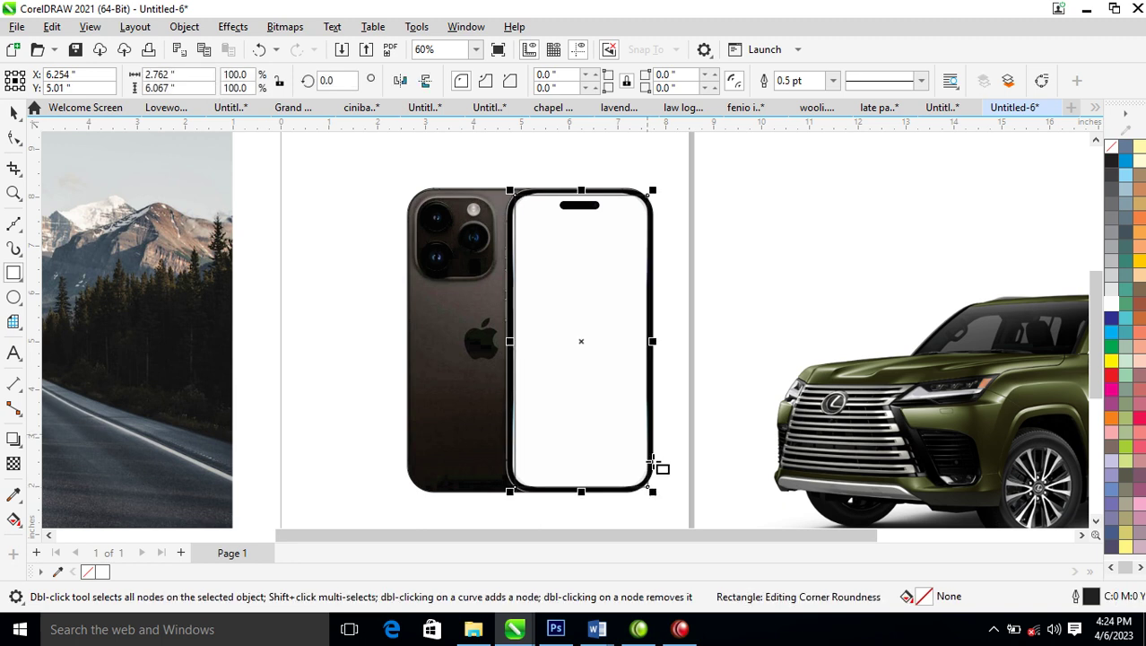
pyautogui.moveTo(581, 192); pyautogui.dragTo(582, 192)
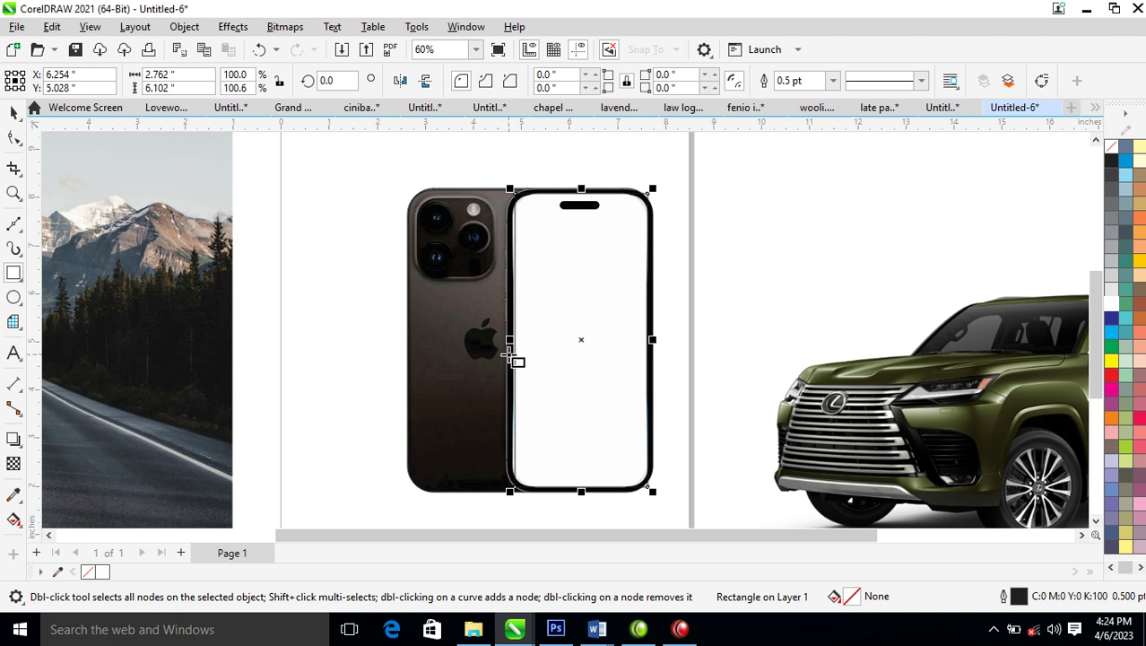
pyautogui.moveTo(508, 351); pyautogui.dragTo(509, 347)
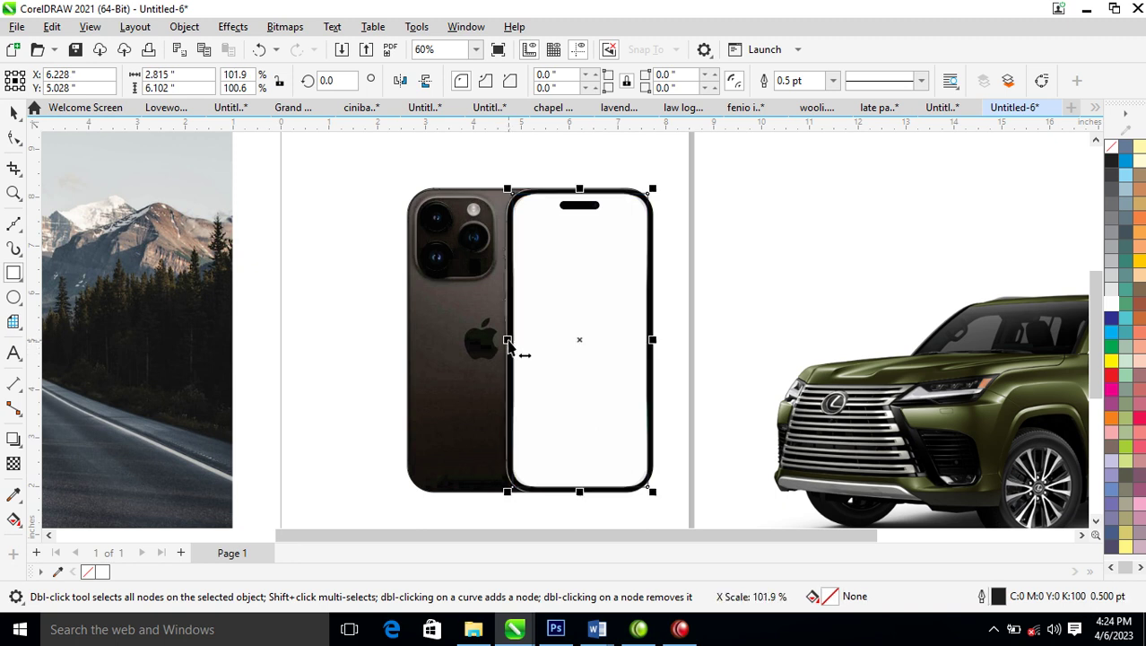
pyautogui.click(14, 139)
pyautogui.moveTo(647, 197); pyautogui.dragTo(647, 215)
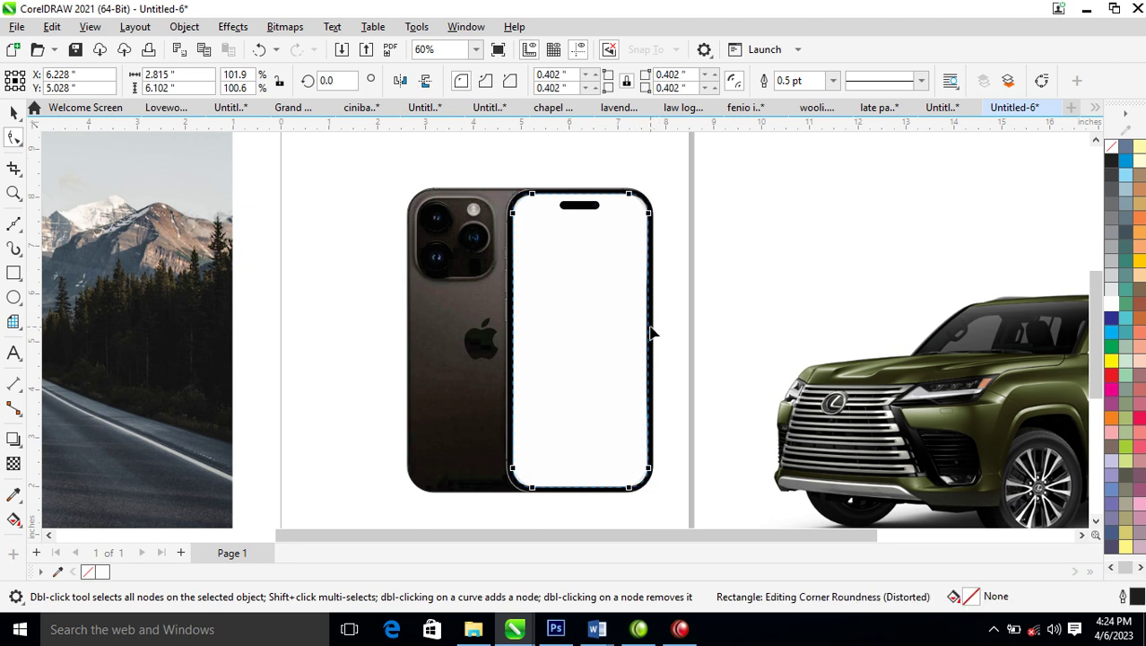
pyautogui.press('space')
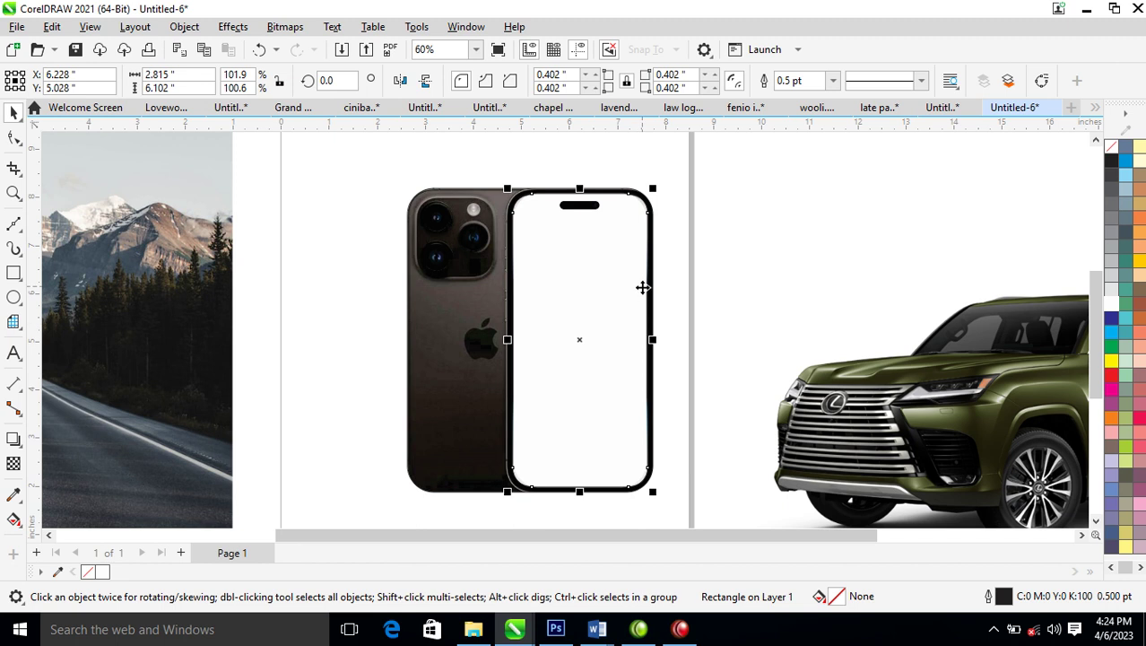
# Step: Zoom to the phone's top and draw a notch pill with 0.078" rounded corners
pyautogui.press('z')
pyautogui.moveTo(486, 171); pyautogui.dragTo(775, 328)
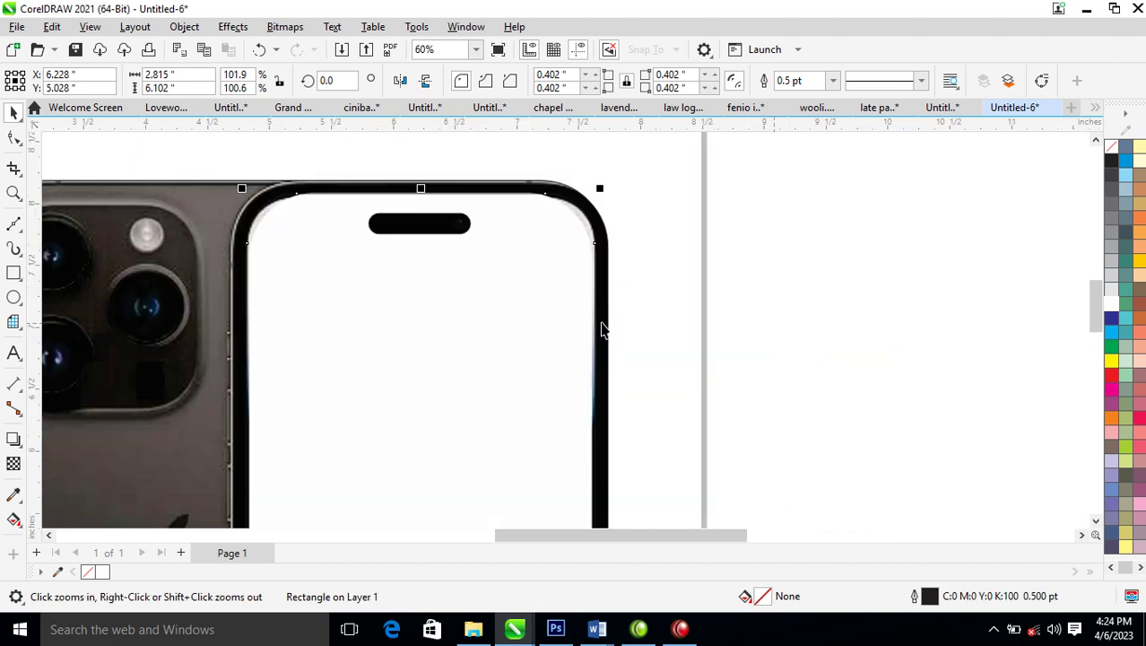
pyautogui.click(13, 273)
pyautogui.moveTo(367, 212); pyautogui.dragTo(425, 219)
pyautogui.press('space')
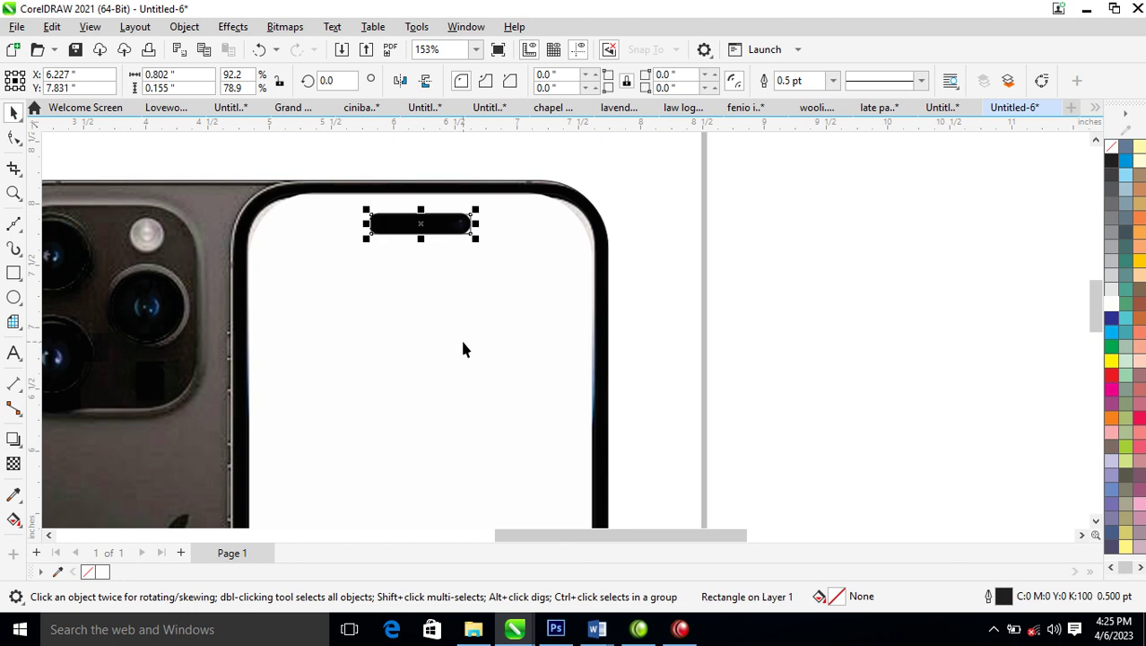
pyautogui.click(12, 136)
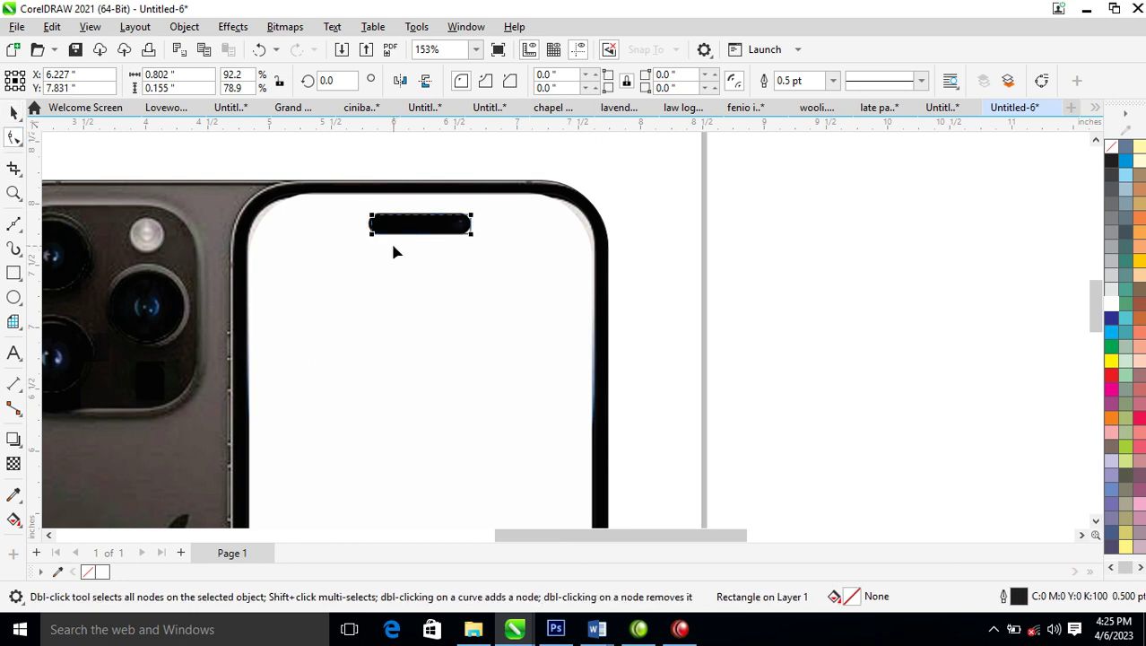
pyautogui.moveTo(473, 233); pyautogui.dragTo(387, 251)
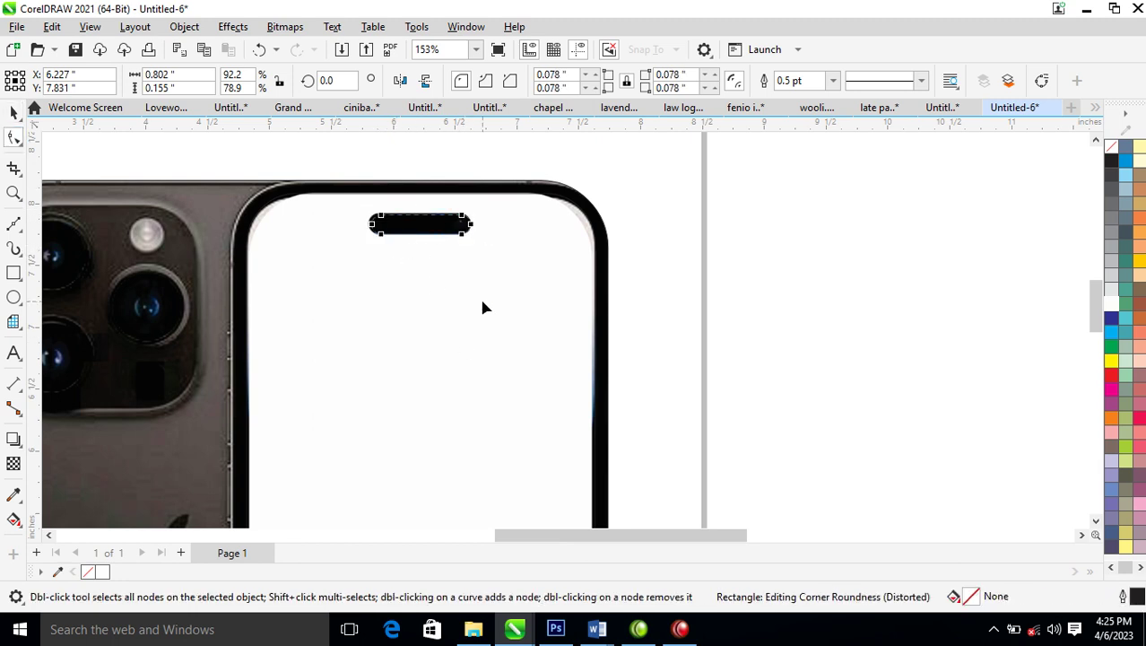
pyautogui.press('space')
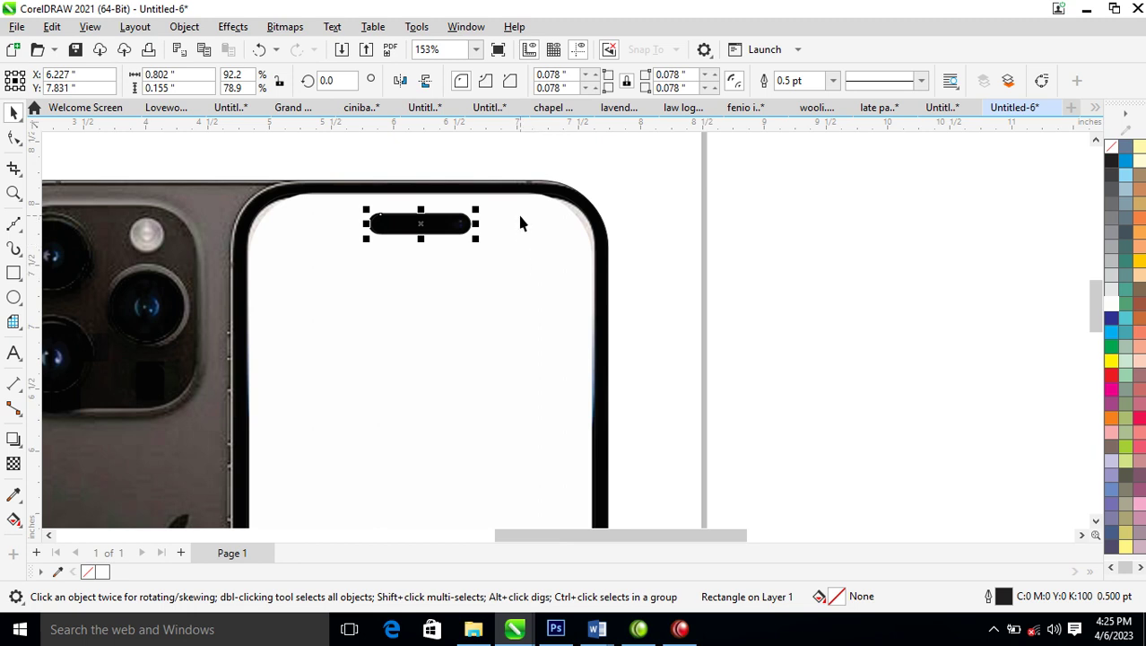
# Step: Fill the screen rectangle black and select it together with the notch pill
pyautogui.click(274, 215)
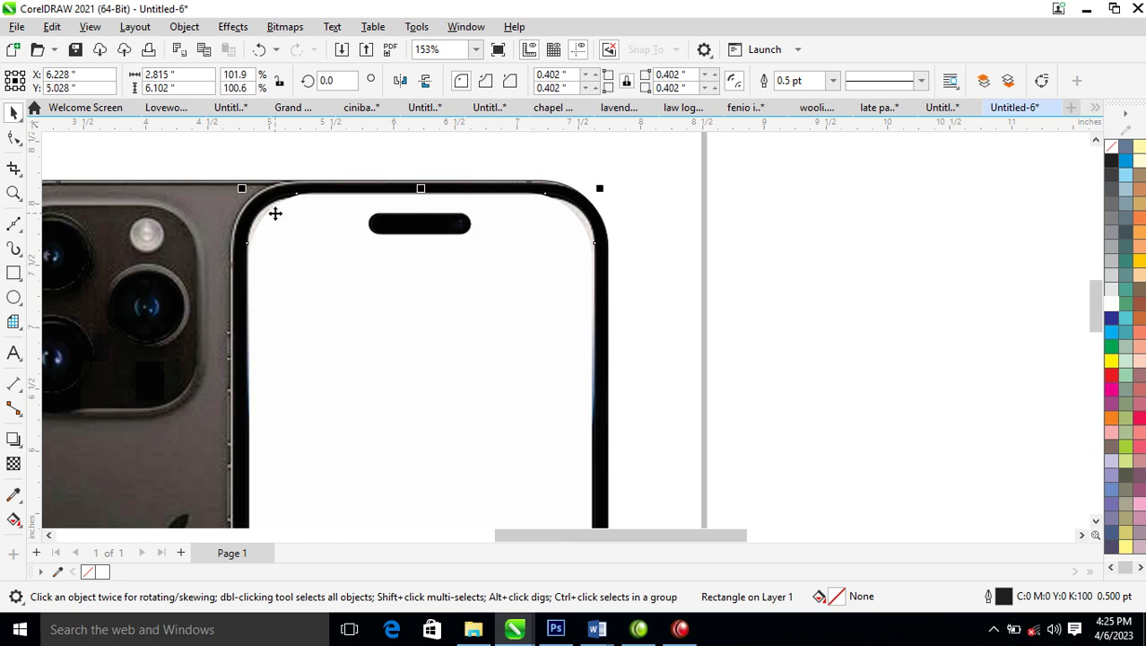
pyautogui.click(1113, 161)
pyautogui.moveTo(245, 183); pyautogui.dragTo(588, 312)
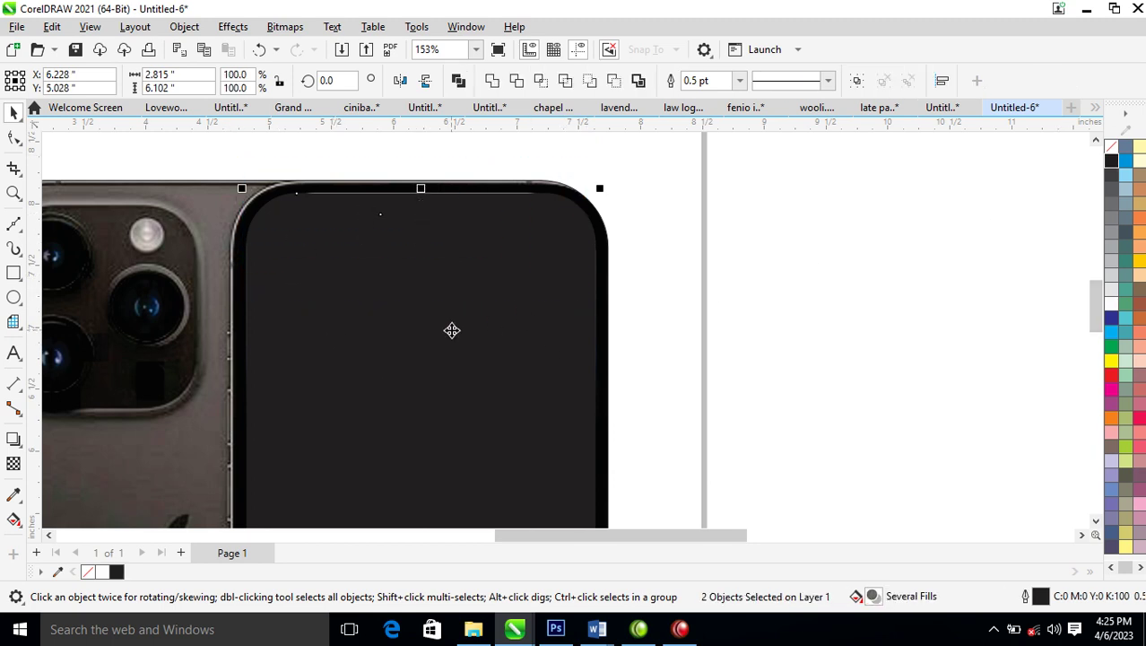
# Step: Combine the screen and notch pill into one shape with Ctrl+L and fill it white
pyautogui.hotkey('ctrl', 'l')
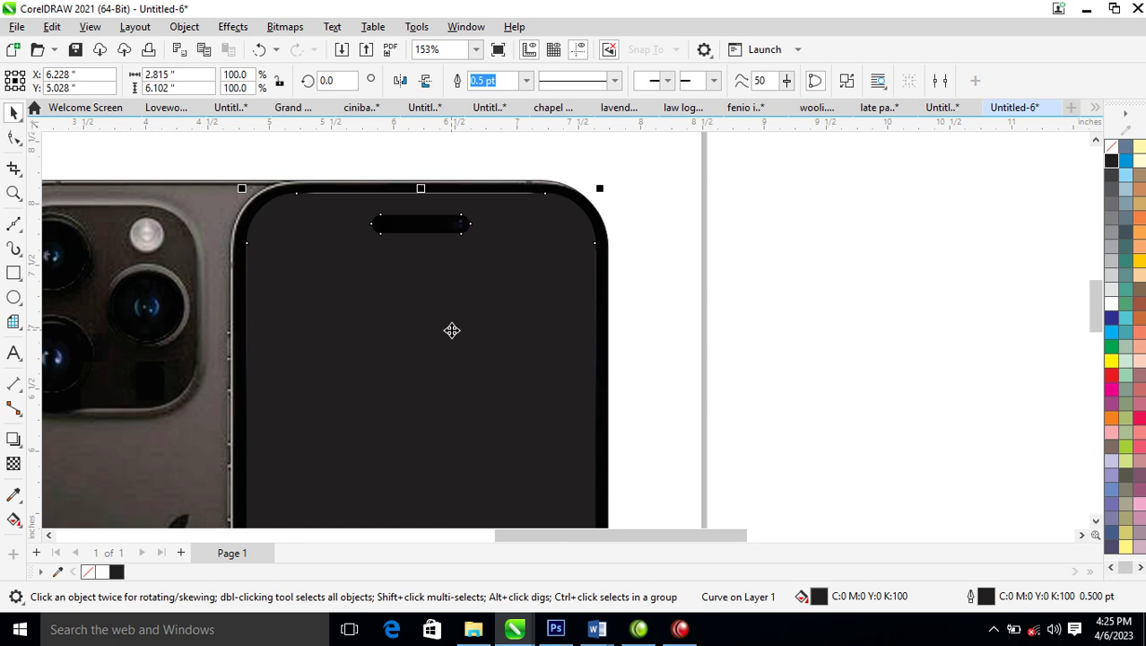
pyautogui.scroll(-6, 451, 330)
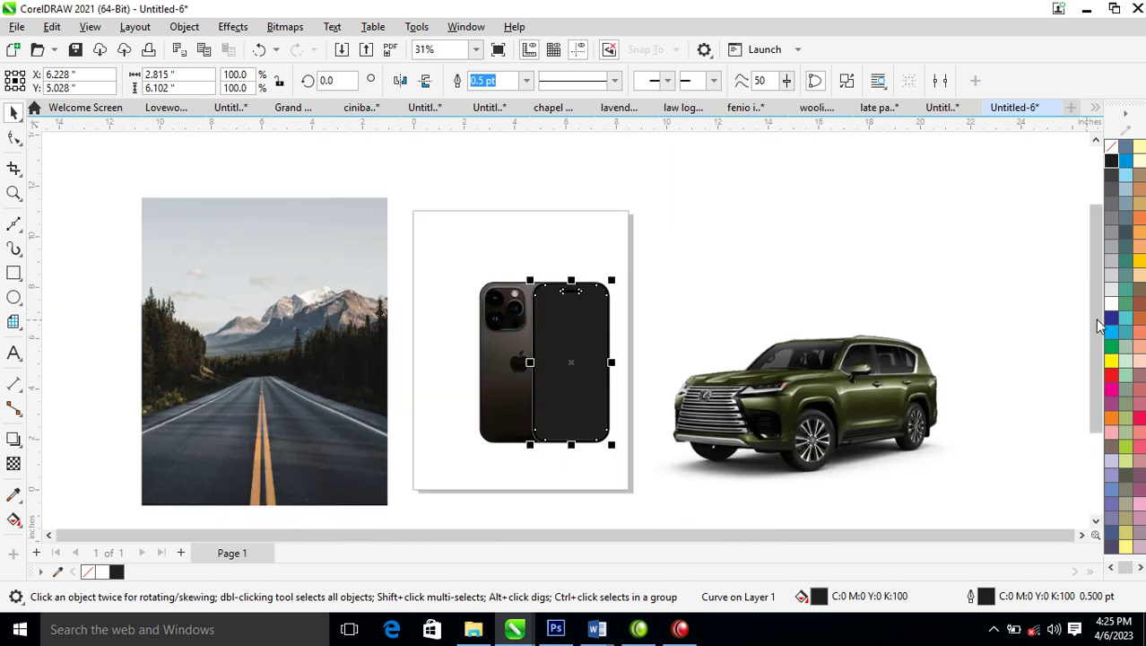
pyautogui.click(1112, 304)
pyautogui.press('z')
pyautogui.moveTo(180, 217); pyautogui.dragTo(960, 474)
pyautogui.press('space')
pyautogui.moveTo(588, 326); pyautogui.dragTo(725, 318)
pyautogui.click(1113, 160)
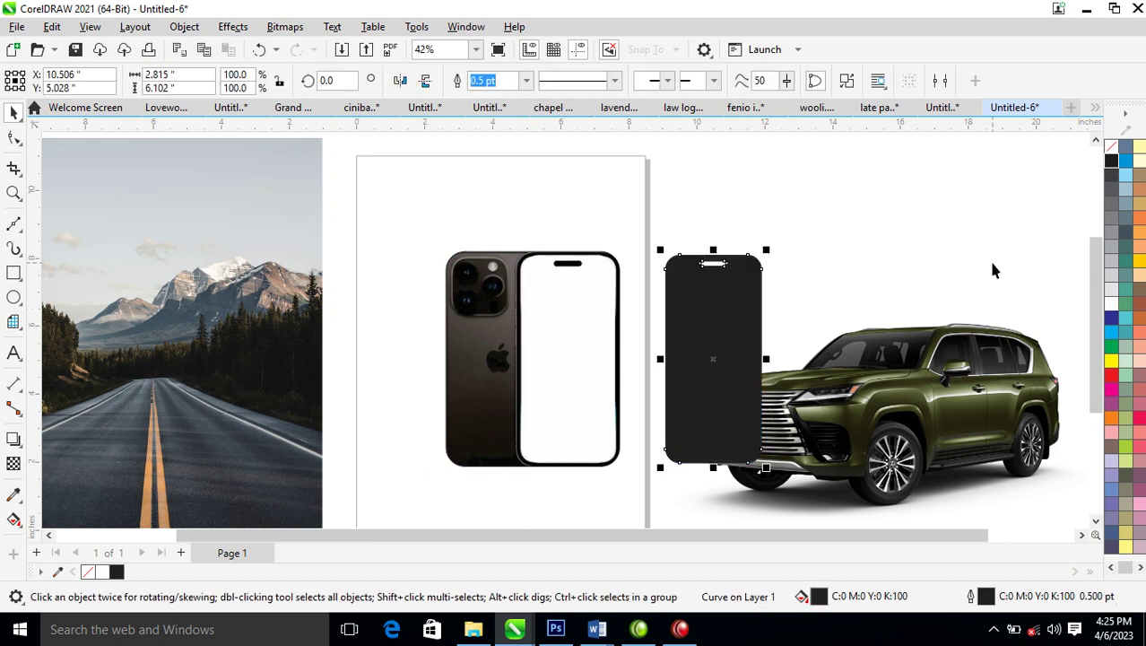
pyautogui.hotkey('ctrl', 'z')
pyautogui.hotkey('ctrl', 'z')
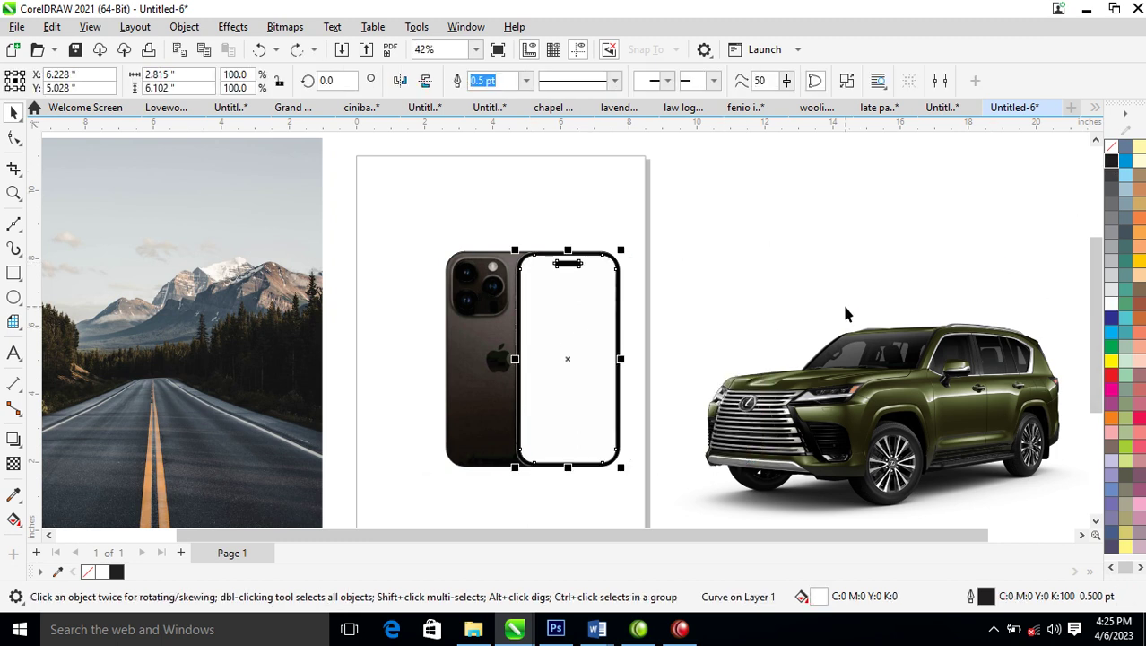
# Step: Place the mountain-road photo inside the combined screen shape with PowerClip Place Inside Frame
pyautogui.scroll(-2, 628, 282)
pyautogui.press('z')
pyautogui.moveTo(179, 181); pyautogui.dragTo(854, 496)
pyautogui.press('space')
pyautogui.click(414, 383)
pyautogui.moveTo(305, 259); pyautogui.dragTo(310, 273)
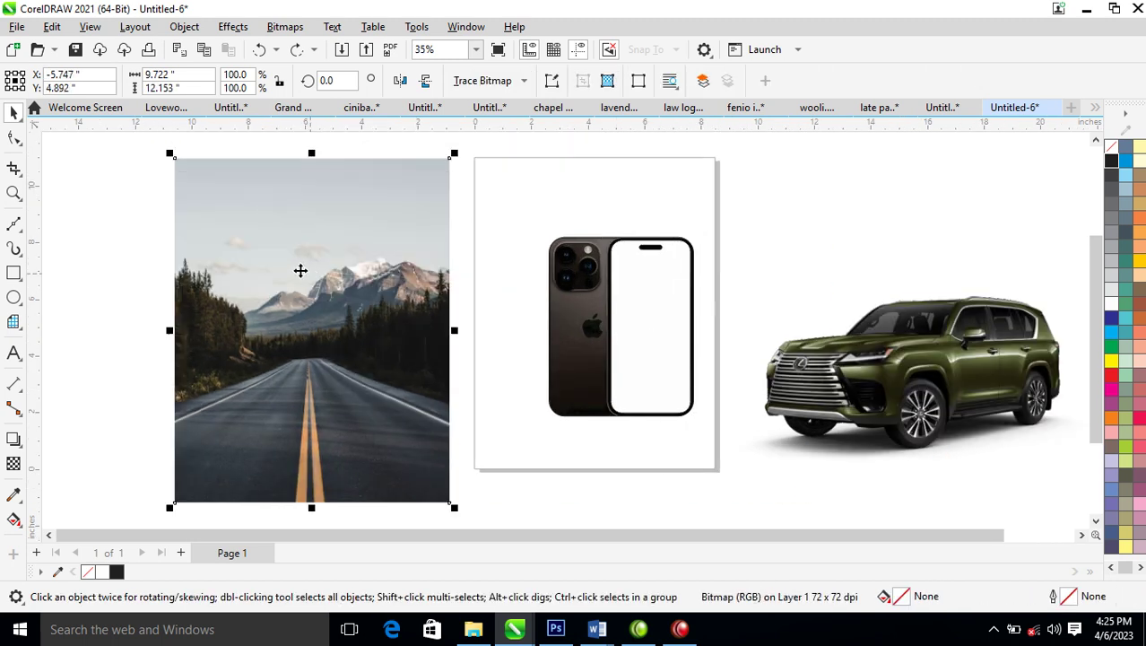
pyautogui.click(185, 27)
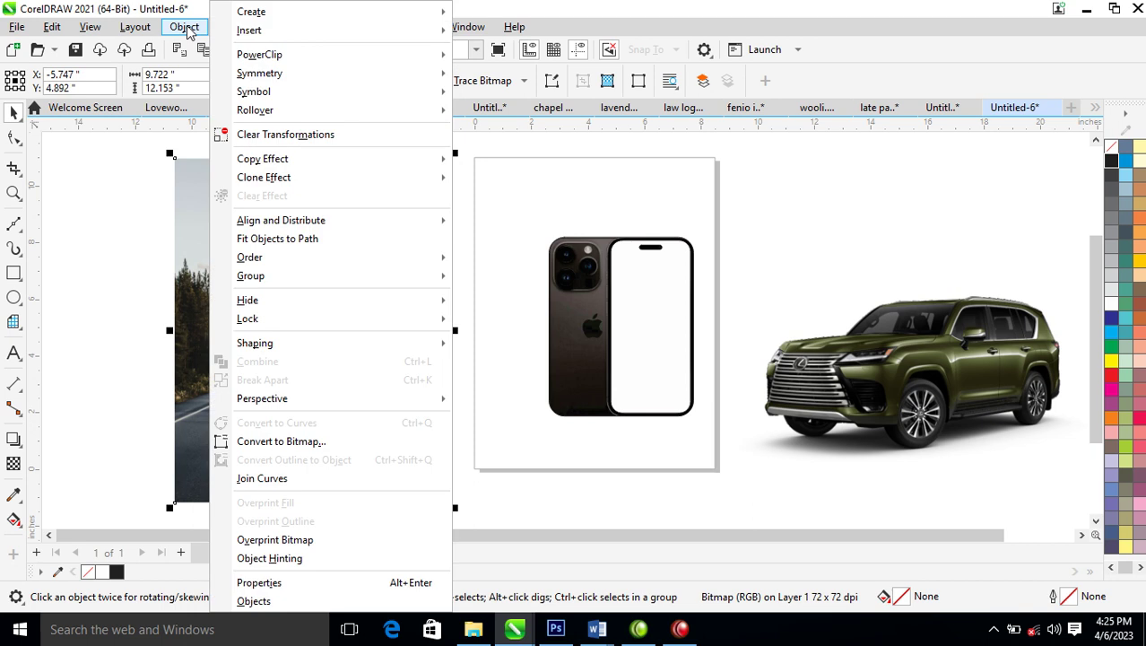
pyautogui.click(188, 31)
pyautogui.click(191, 34)
pyautogui.moveTo(256, 57)
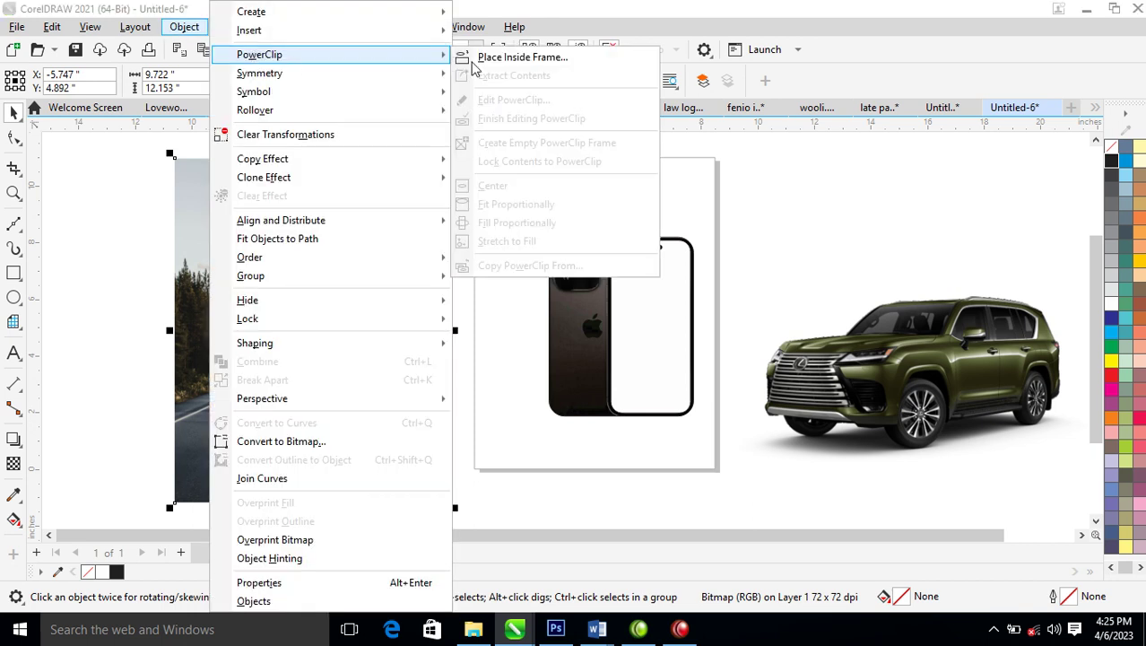
pyautogui.click(529, 57)
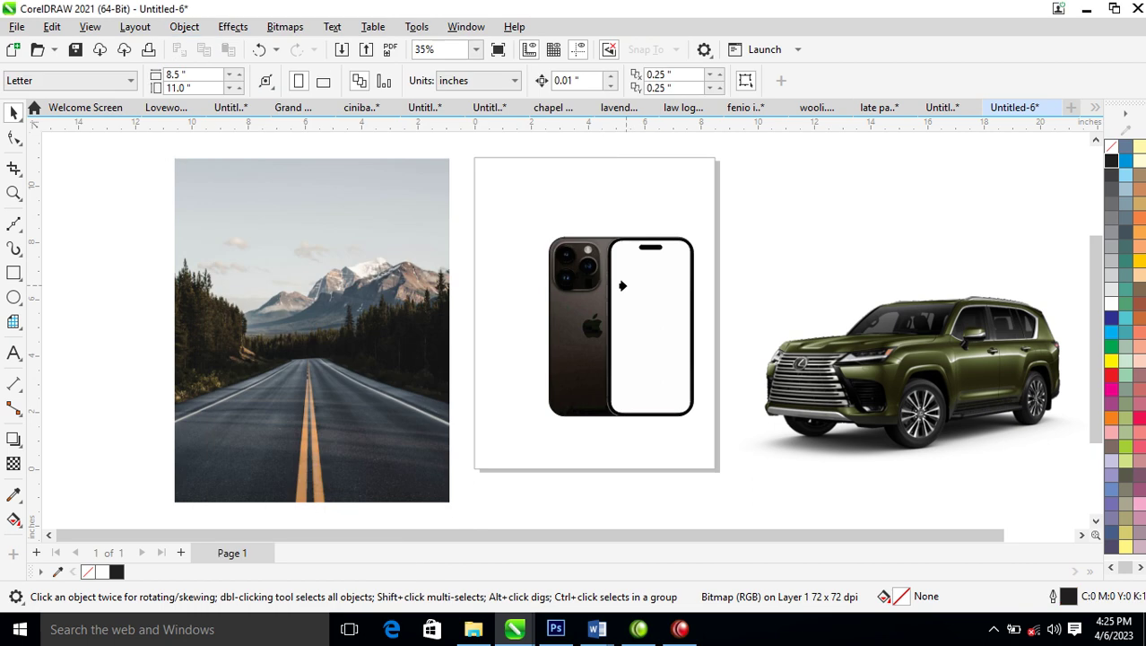
pyautogui.click(622, 285)
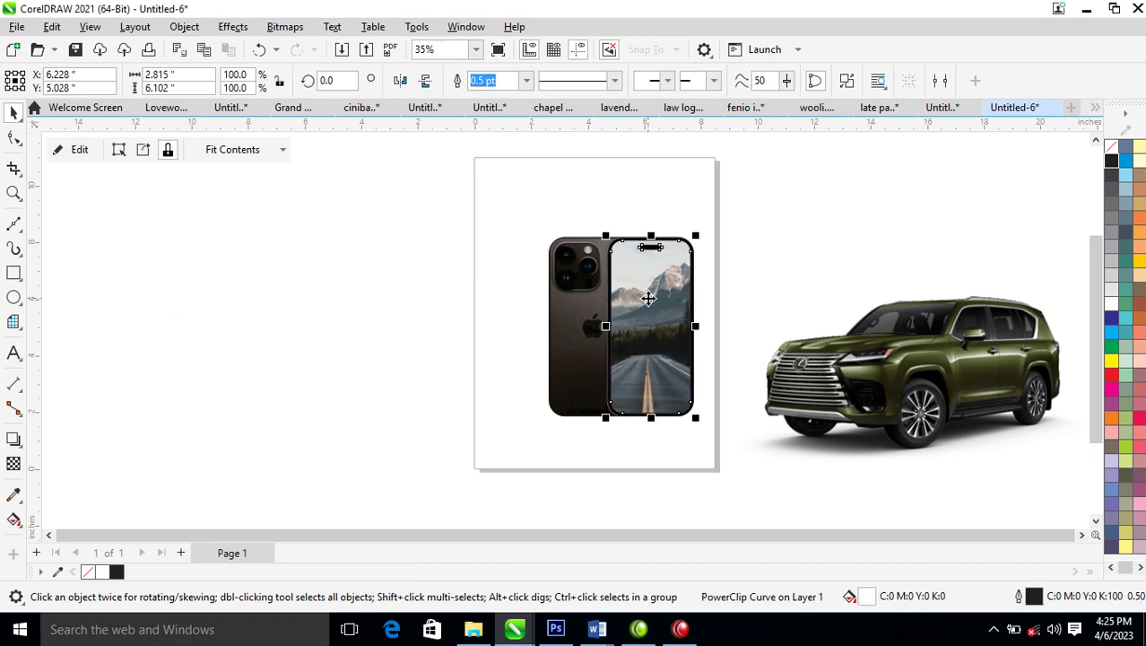
# Step: Scale the clipped road photo to about 67% and reposition it within the screen
pyautogui.keyDown('ctrl'); pyautogui.click(648, 293); pyautogui.keyUp('ctrl')
pyautogui.moveTo(797, 153); pyautogui.dragTo(732, 227)
pyautogui.moveTo(646, 353)
pyautogui.mouseDown()
pyautogui.moveTo(666, 366)
pyautogui.moveTo(659, 356)
pyautogui.mouseUp()
# Step: Scale the SUV photo to 64.3% (8.034 × 4.062 in) and move it right of the phone
pyautogui.press('z')
pyautogui.moveTo(430, 180); pyautogui.dragTo(1044, 456)
pyautogui.press('space')
pyautogui.click(906, 418)
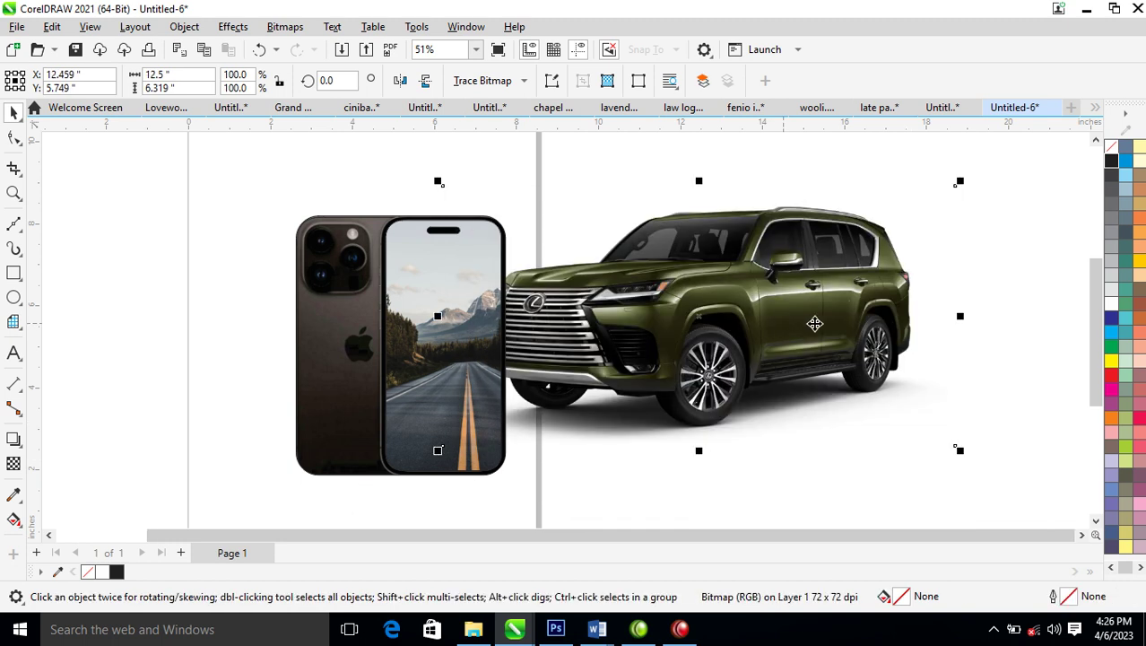
pyautogui.hotkey('ctrl', 'z')
pyautogui.moveTo(993, 236); pyautogui.dragTo(900, 265)
pyautogui.moveTo(797, 382); pyautogui.dragTo(840, 397)
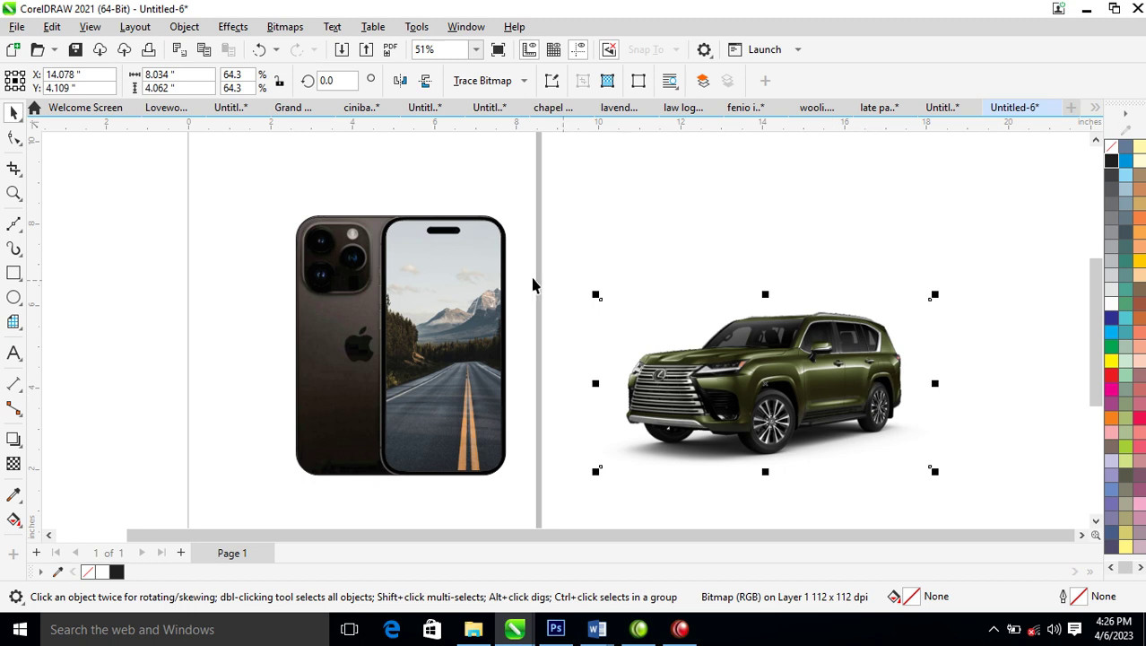
# Step: PowerClip the SUV inside the phone screen via Object > PowerClip > Place Inside Frame
pyautogui.click(192, 27)
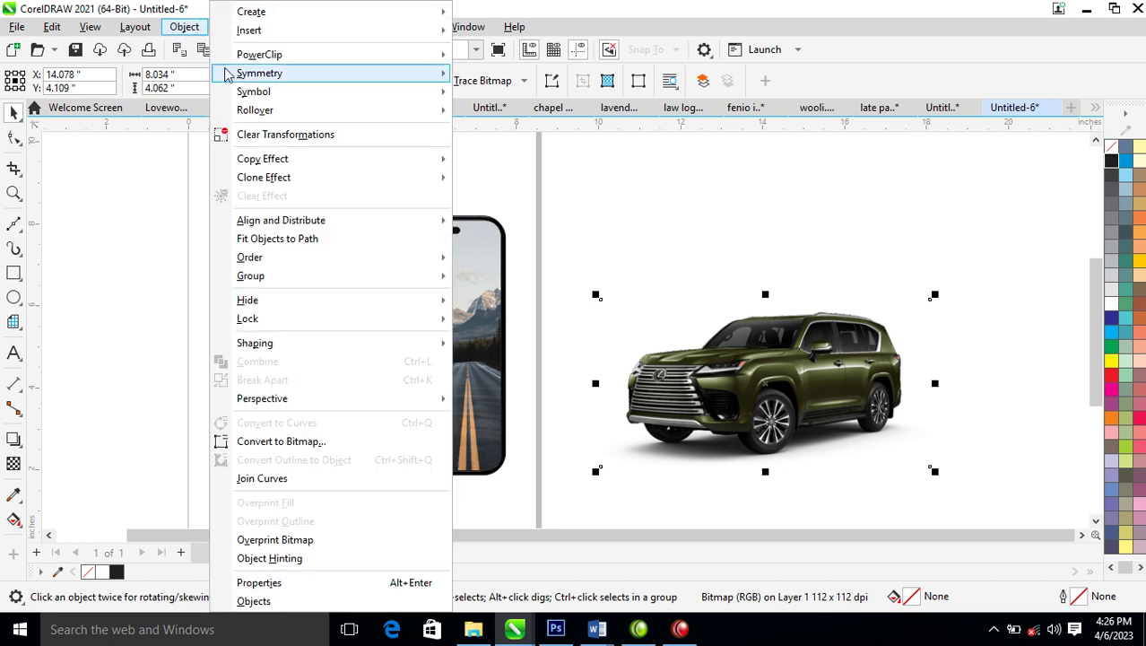
pyautogui.moveTo(286, 54)
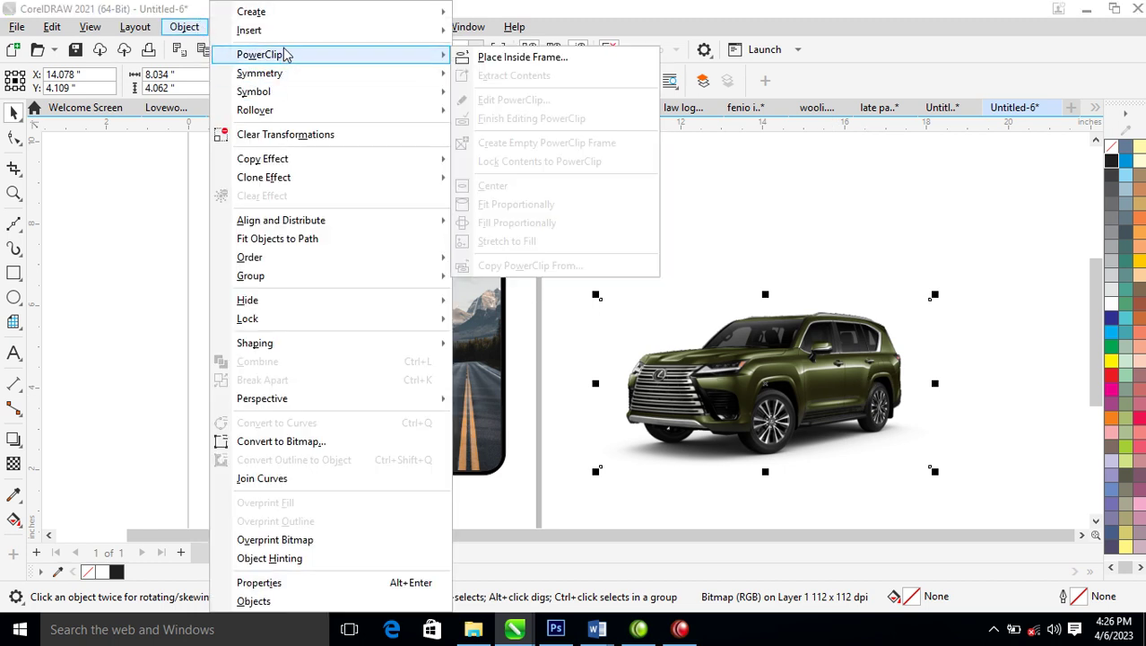
pyautogui.click(525, 56)
pyautogui.click(428, 291)
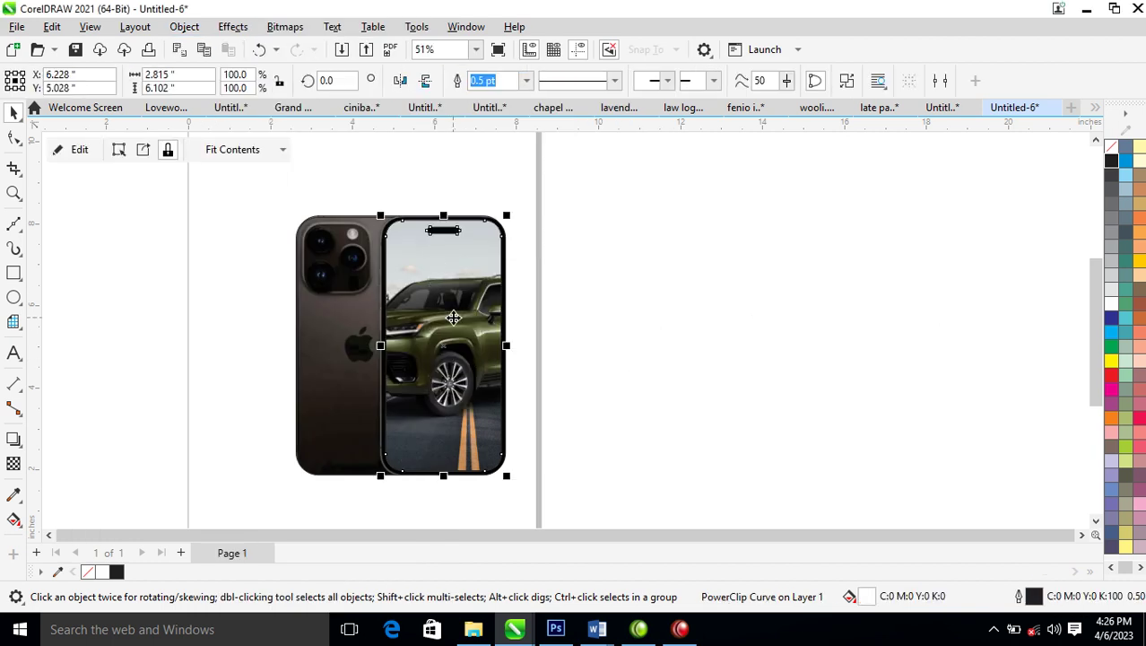
# Step: Shift the SUV down and left inside the screen, then drag a copy of the screen rightward
pyautogui.keyDown('ctrl'); pyautogui.click(454, 317); pyautogui.keyUp('ctrl')
pyautogui.moveTo(468, 333); pyautogui.dragTo(424, 365)
pyautogui.click(678, 256)
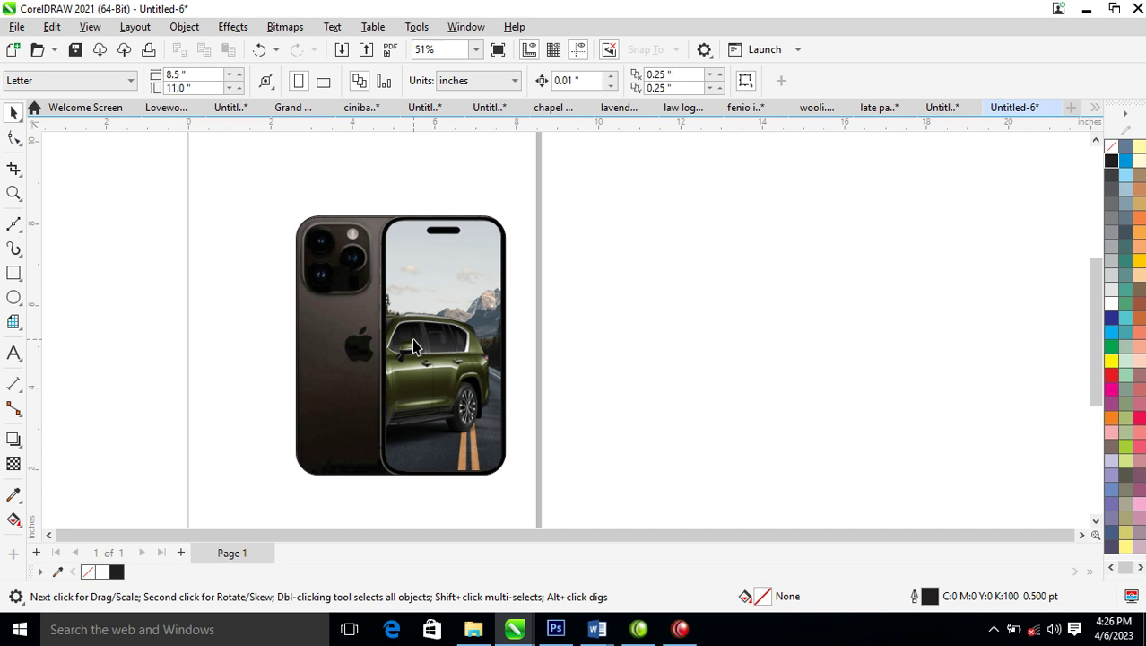
pyautogui.moveTo(413, 348); pyautogui.dragTo(787, 366)
# Step: Align the duplicated screen's centre exactly over the original phone screen
pyautogui.rightClick(787, 366)
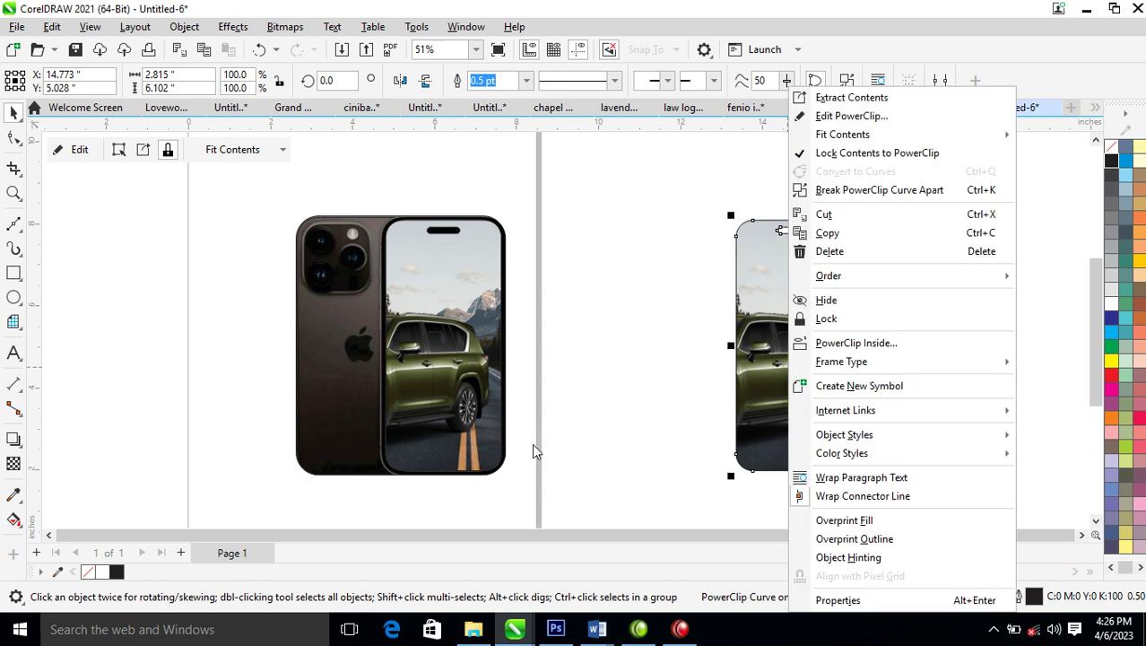
pyautogui.click(617, 267)
pyautogui.click(794, 341)
pyautogui.keyDown('shift'); pyautogui.click(467, 350); pyautogui.keyUp('shift')
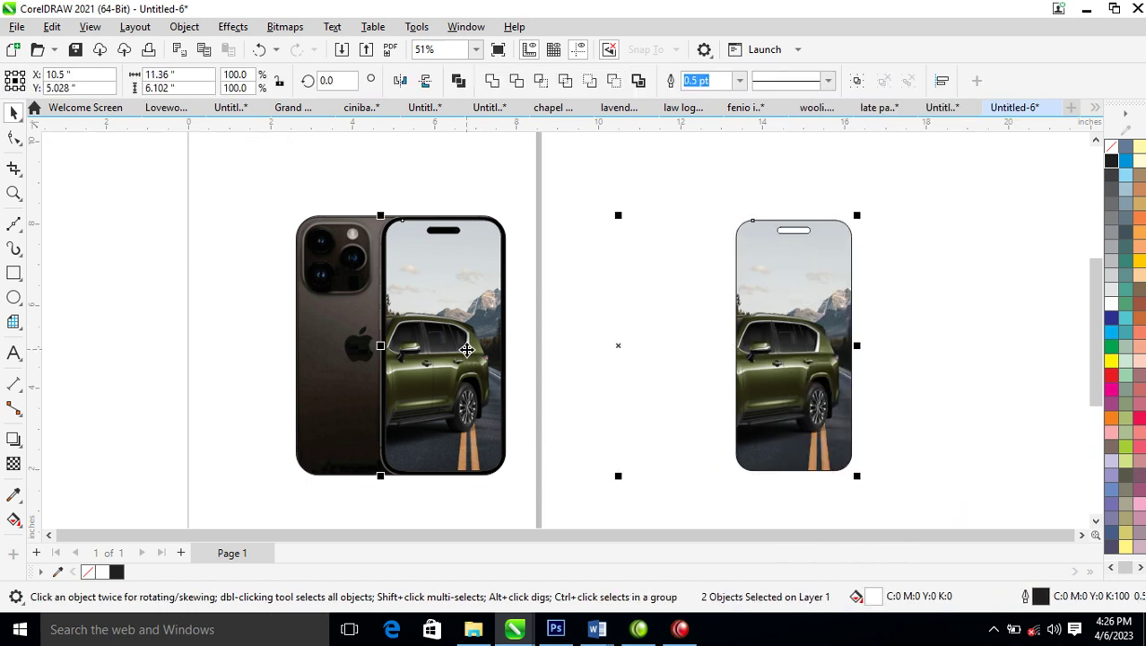
pyautogui.press('c')
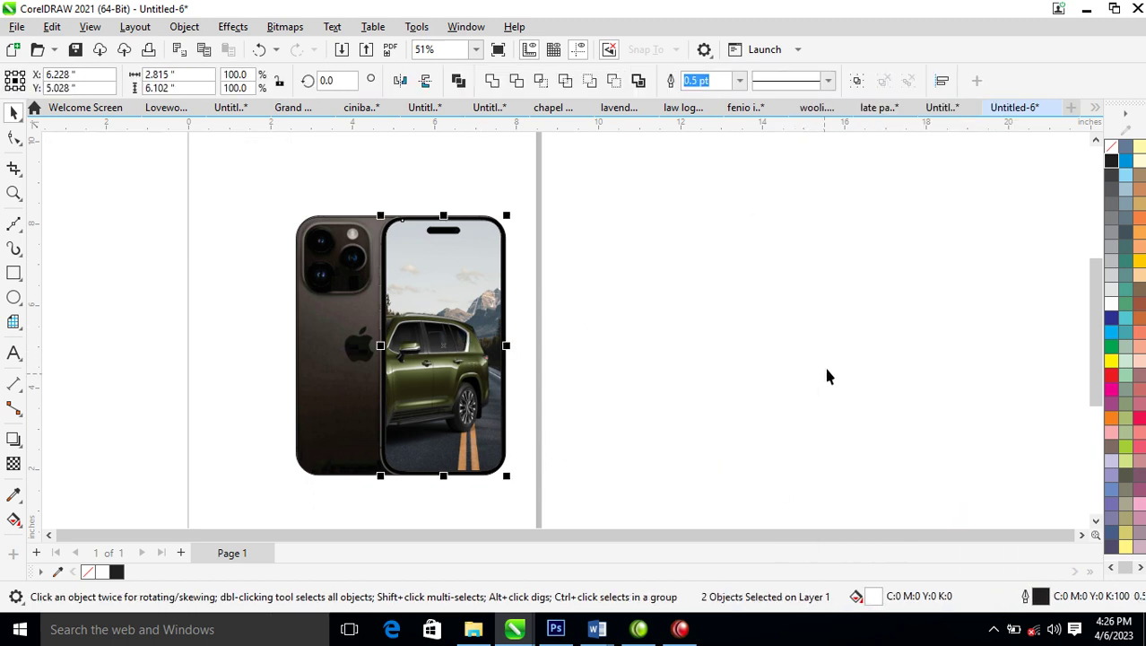
pyautogui.click(760, 337)
pyautogui.rightClick(472, 333)
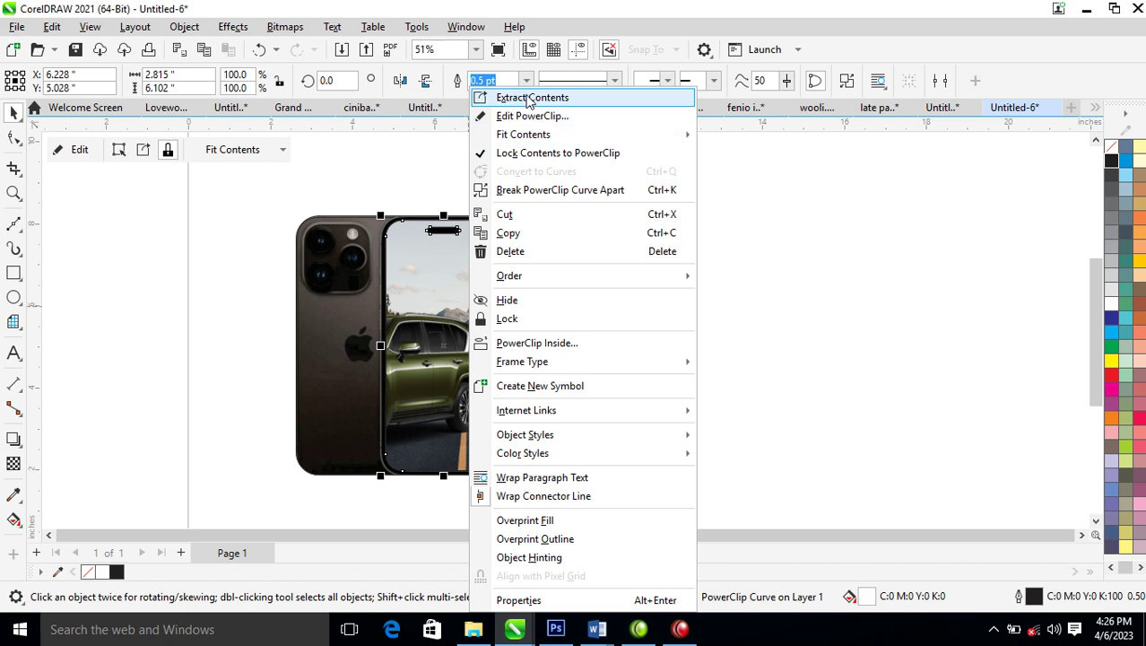
pyautogui.click(532, 98)
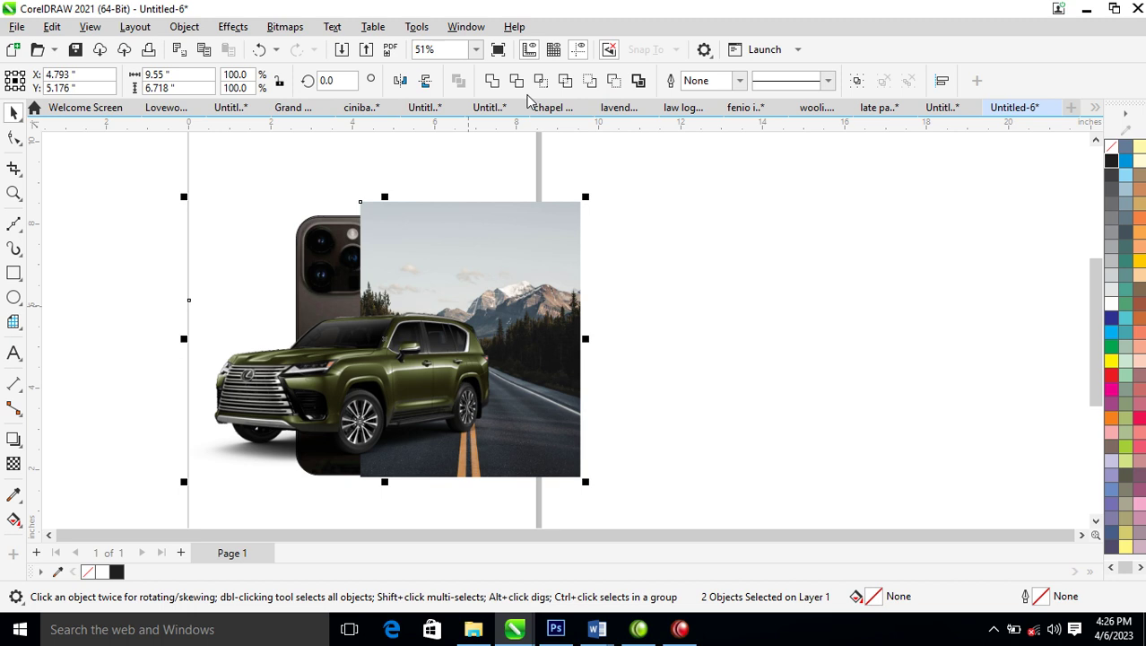
pyautogui.click(628, 327)
pyautogui.click(532, 244)
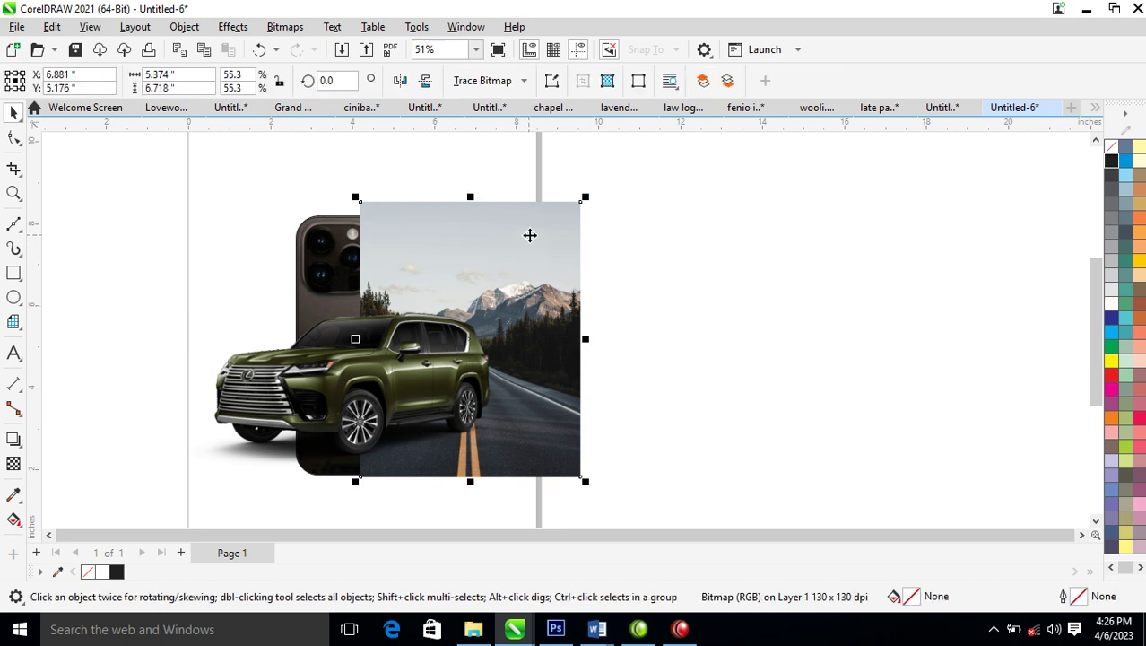
pyautogui.press('Delete')
pyautogui.click(451, 250)
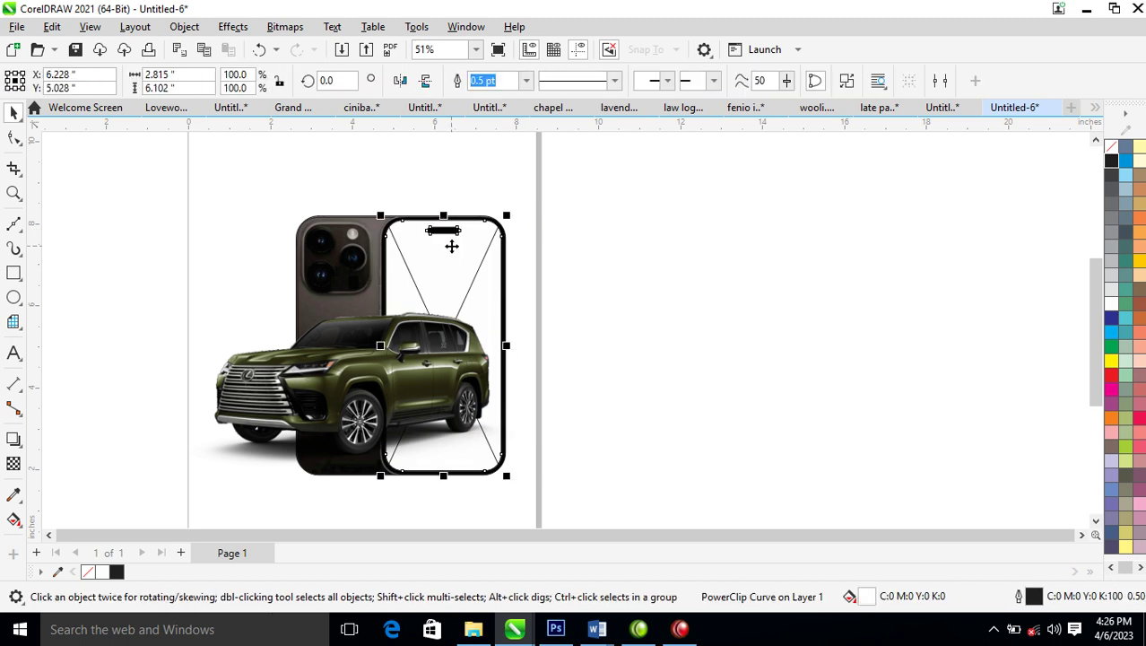
pyautogui.hotkey('ctrl', 'v')
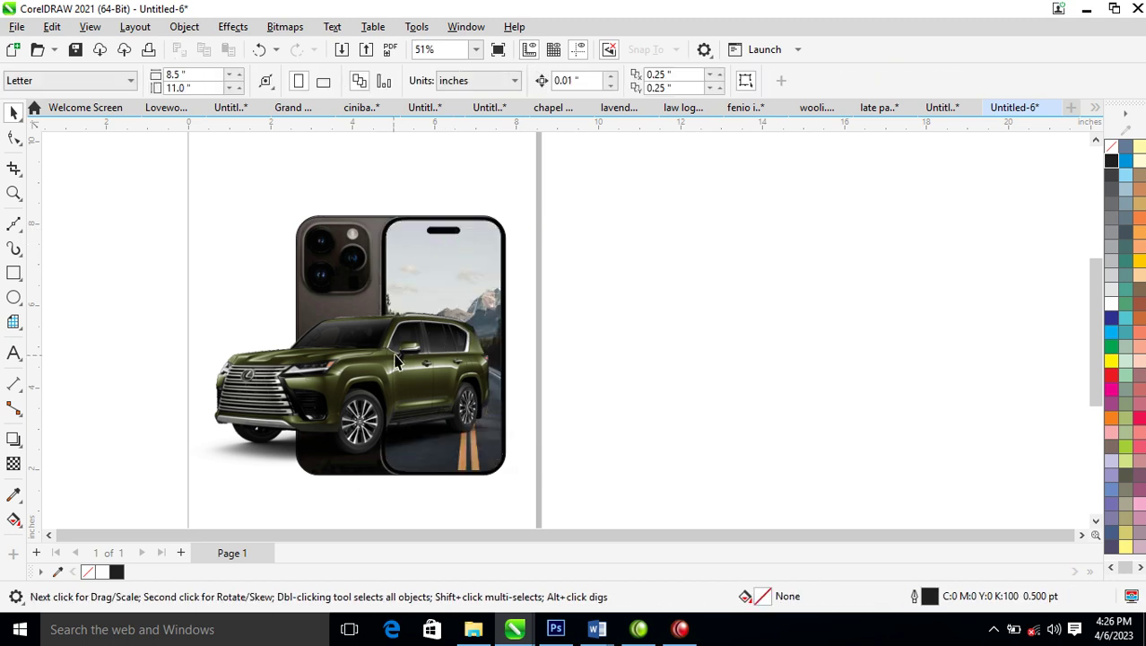
pyautogui.press('z')
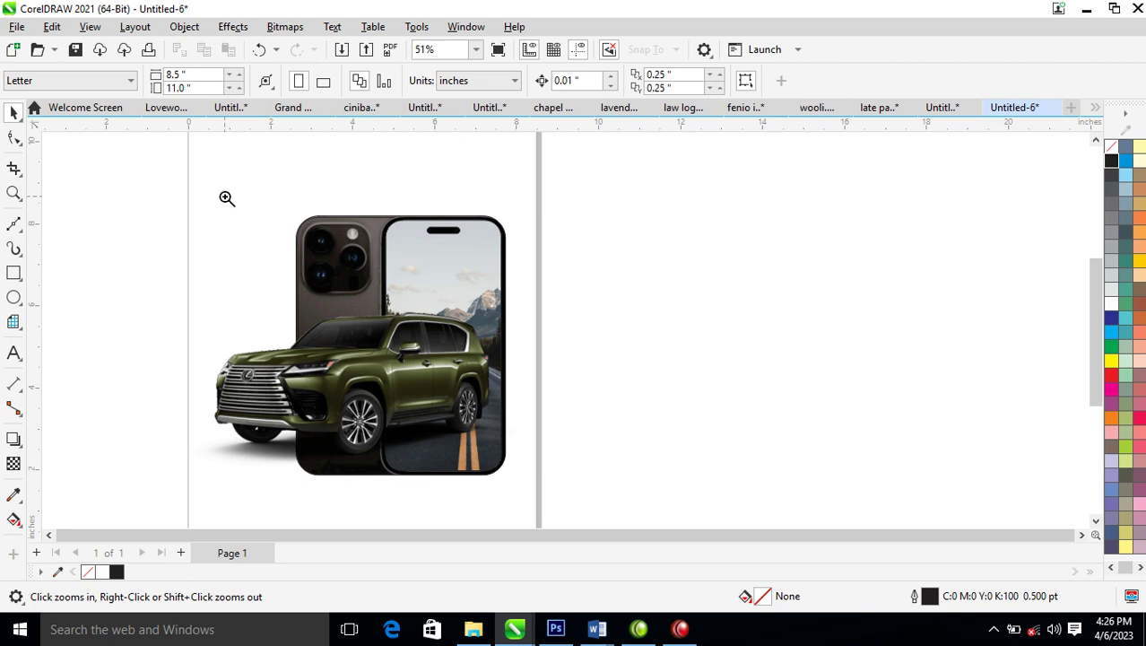
# Step: Select the SUV and drop it inside the phone's screen
pyautogui.moveTo(130, 185); pyautogui.dragTo(615, 504)
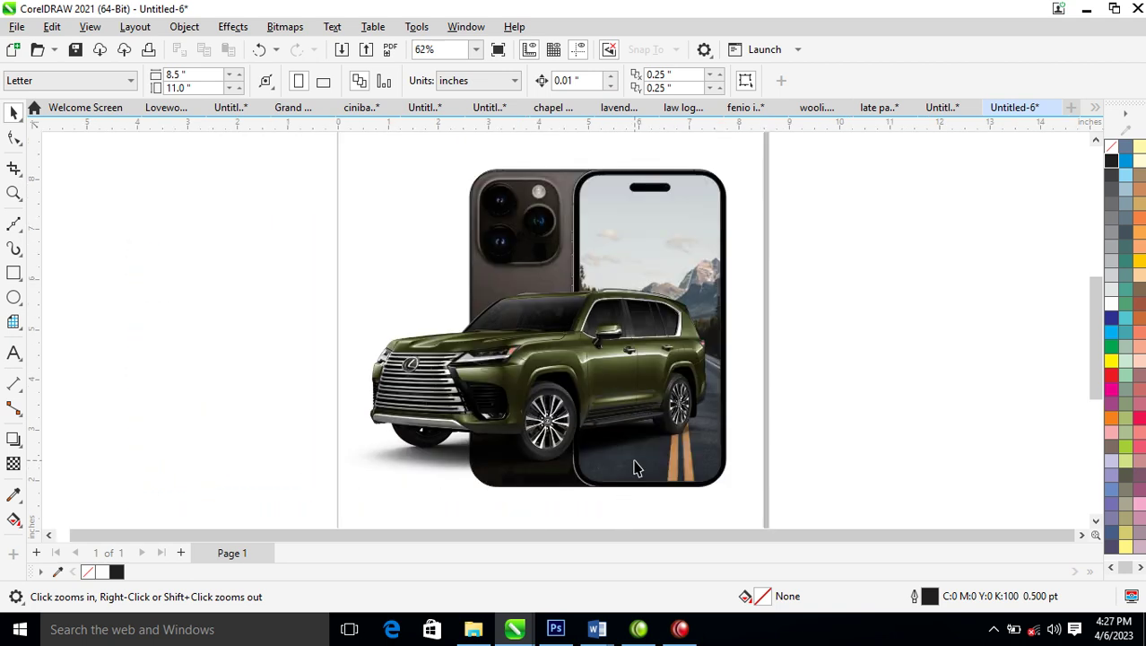
pyautogui.press('space')
pyautogui.click(524, 376)
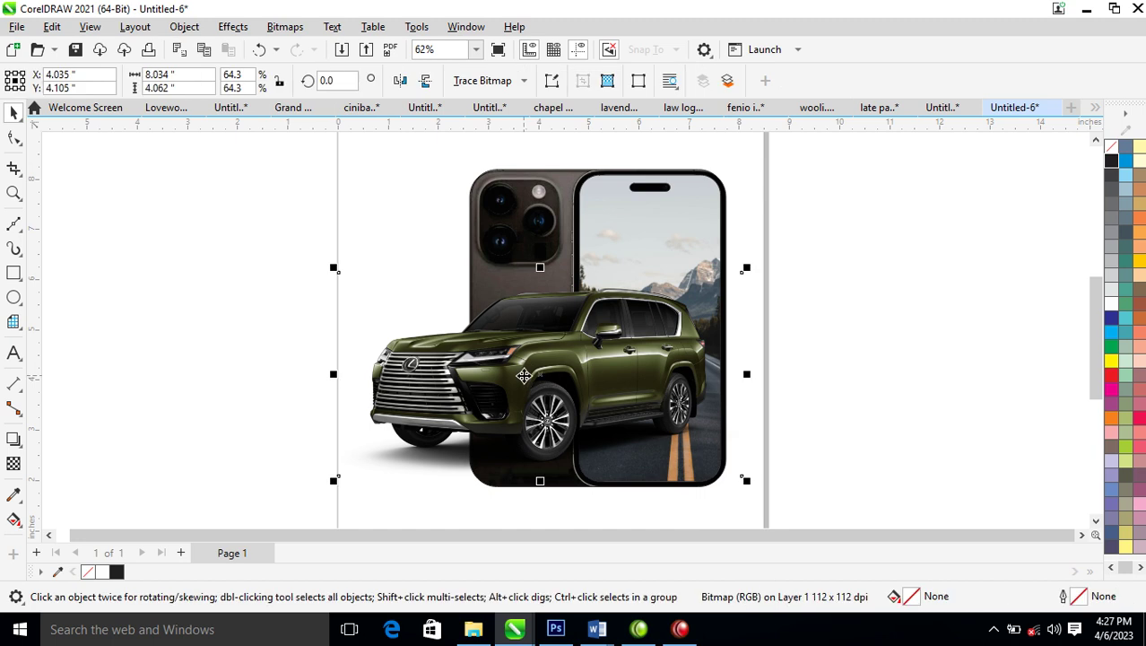
pyautogui.scroll(-3, 524, 375)
pyautogui.press('z')
pyautogui.moveTo(293, 212); pyautogui.dragTo(753, 478)
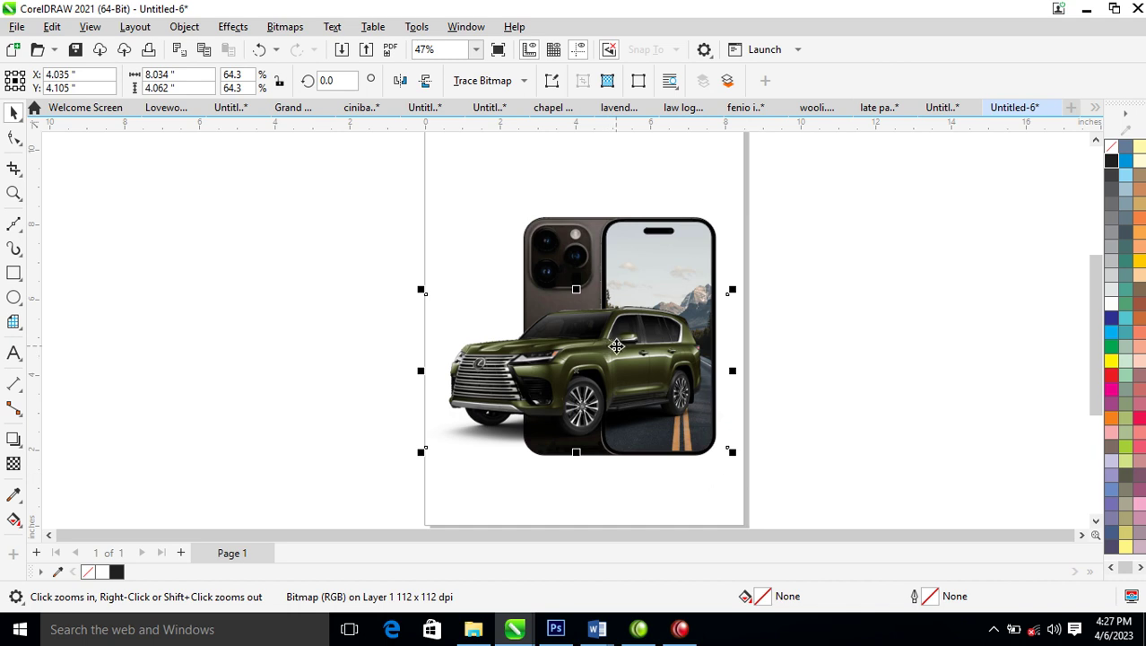
pyautogui.moveTo(615, 346); pyautogui.dragTo(668, 399)
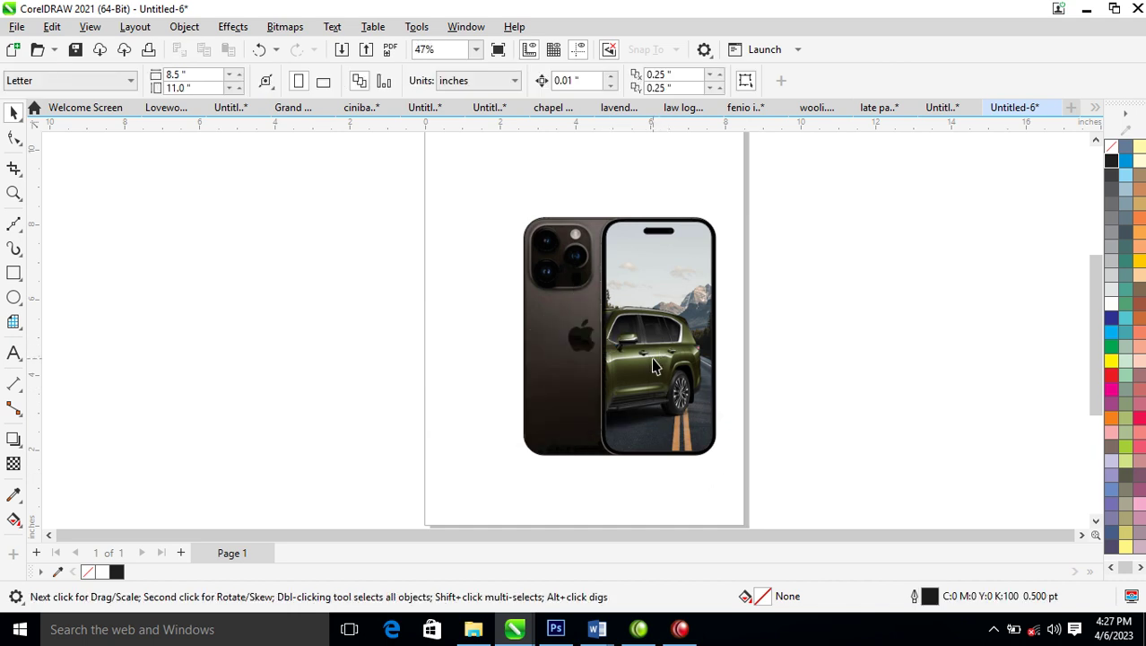
# Step: Move the SUV down and enlarge it to 72.6% so its side fills the screen
pyautogui.click(655, 352)
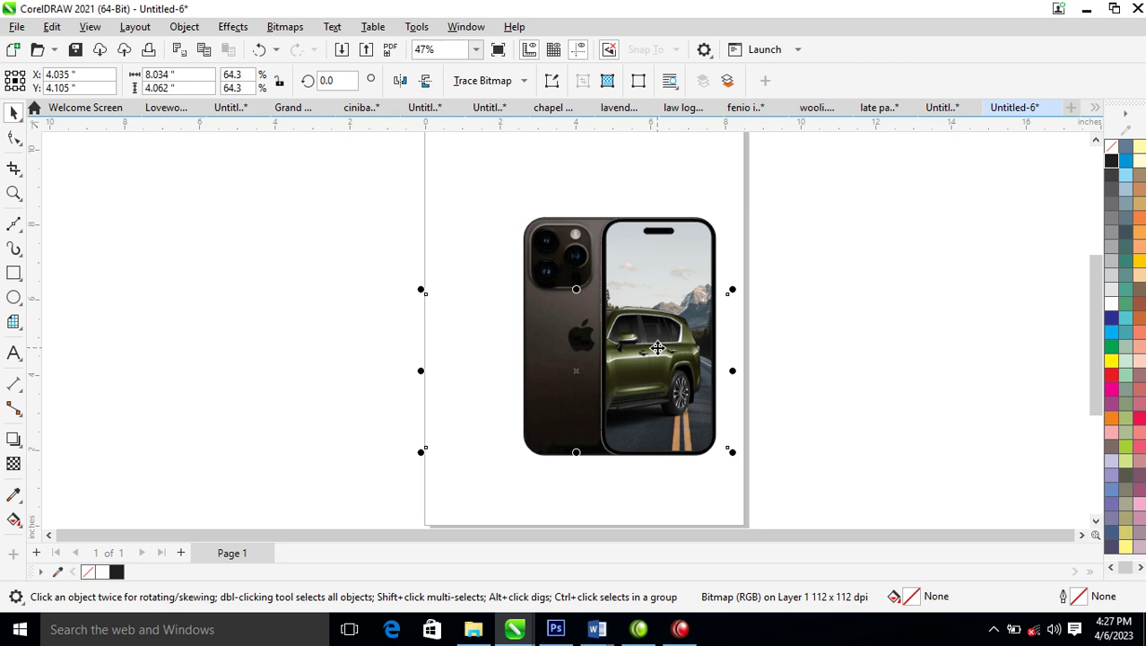
pyautogui.moveTo(657, 348); pyautogui.dragTo(658, 373)
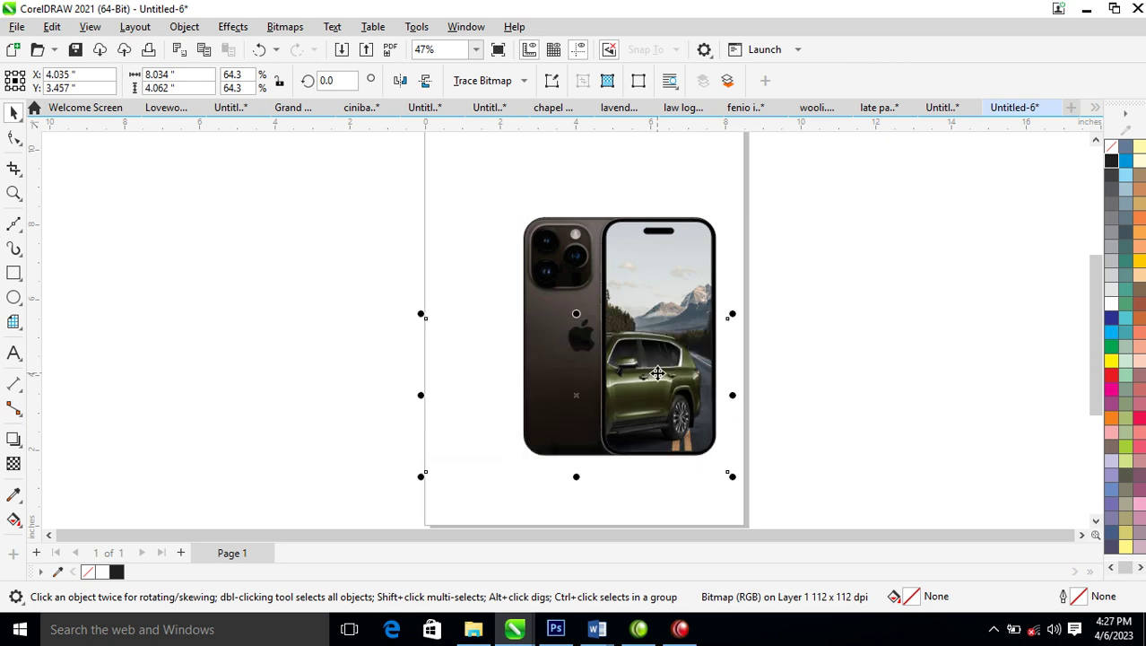
pyautogui.moveTo(733, 315); pyautogui.dragTo(753, 307)
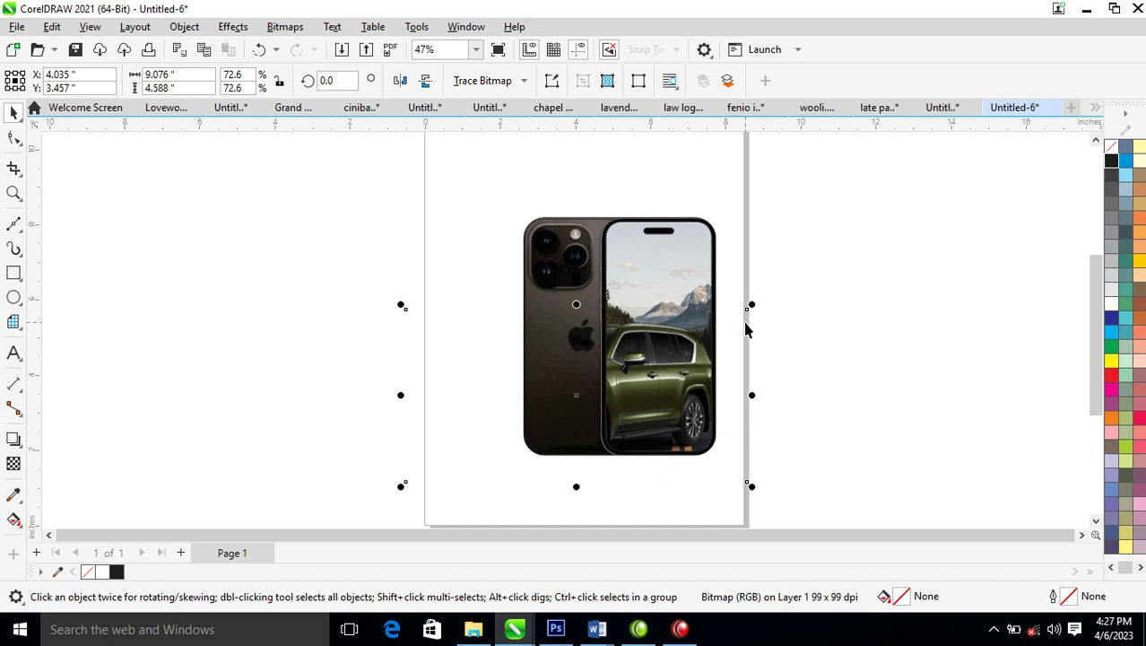
pyautogui.moveTo(677, 383); pyautogui.dragTo(673, 383)
pyautogui.click(866, 334)
pyautogui.click(850, 322)
pyautogui.moveTo(846, 313); pyautogui.dragTo(672, 308)
pyautogui.click(659, 335)
# Step: Extract the contents of the phone-screen PowerClip so the SUV comes out in front
pyautogui.rightClick(654, 292)
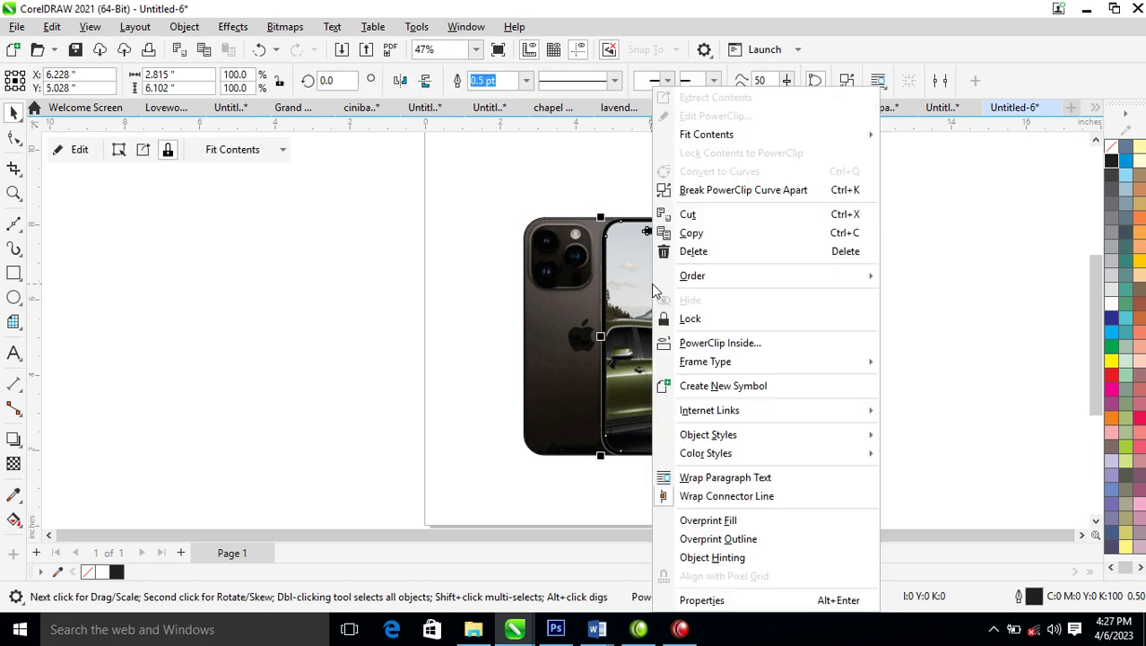
pyautogui.click(743, 99)
pyautogui.click(867, 327)
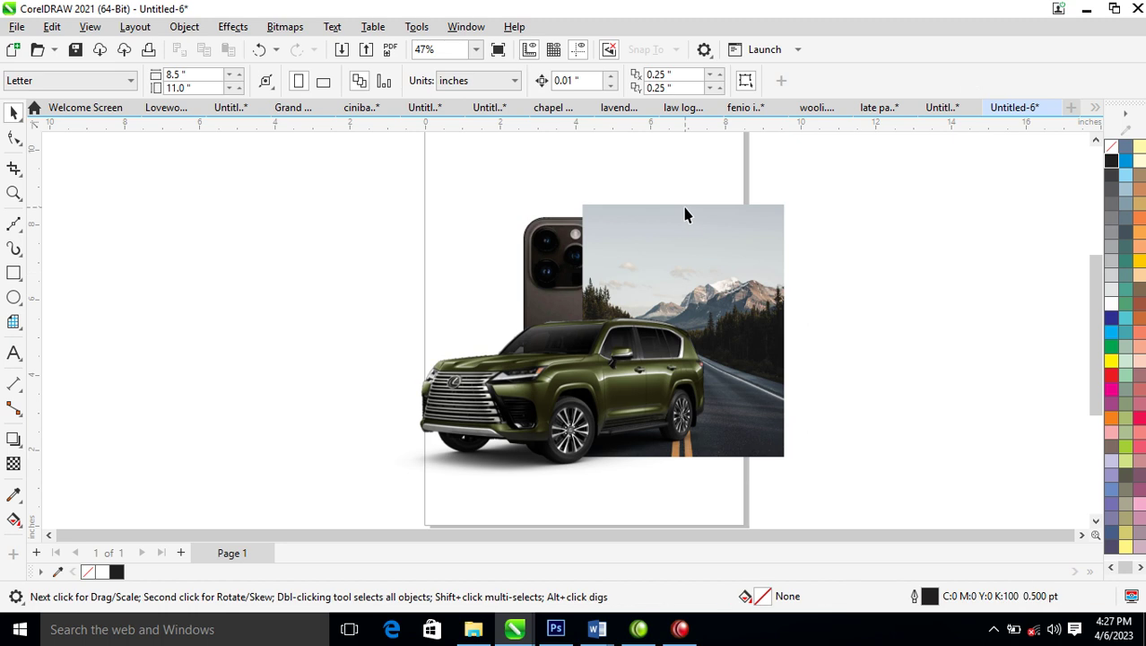
# Step: Delete the loose mountain-road photo, then undo to restore it inside the screen
pyautogui.click(687, 211)
pyautogui.press('Delete')
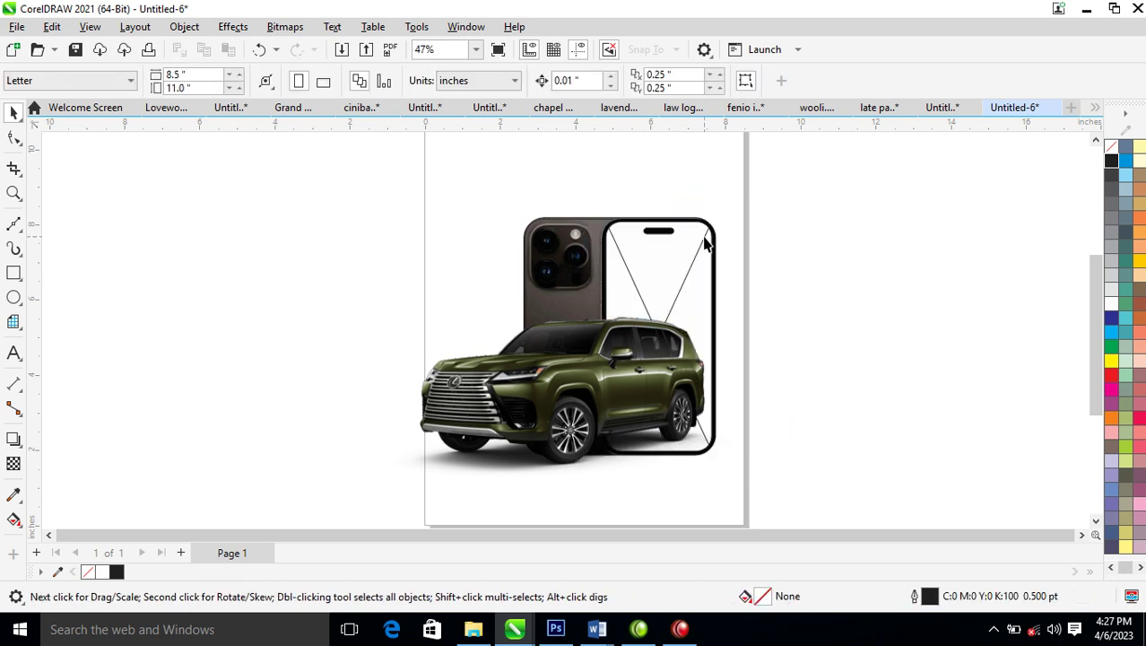
pyautogui.click(706, 238)
pyautogui.hotkey('ctrl', 'z')
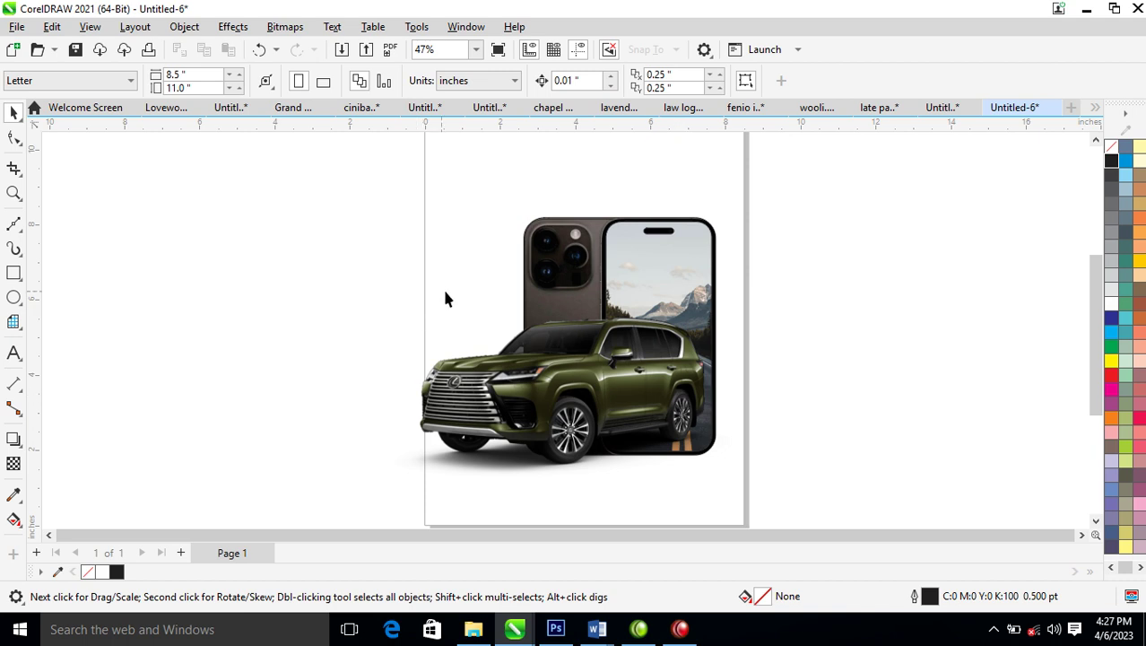
pyautogui.press('z')
pyautogui.moveTo(312, 174); pyautogui.dragTo(830, 501)
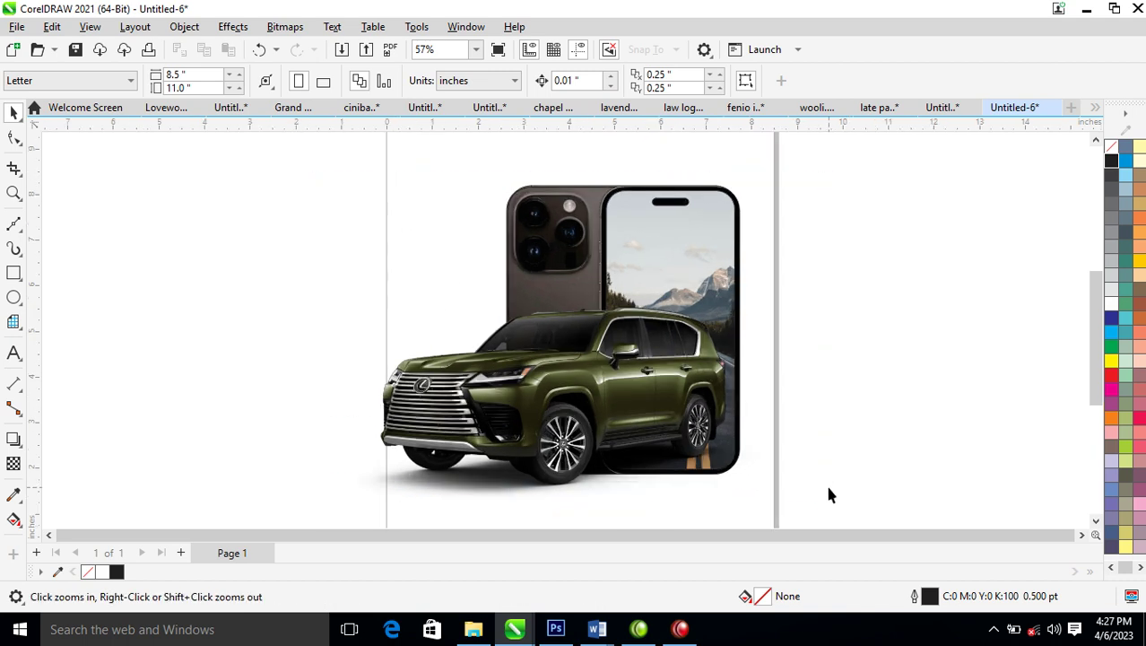
# Step: Draw a large 14.071 × 9.5 in rectangle around the phone and SUV
pyautogui.rightClick(706, 402)
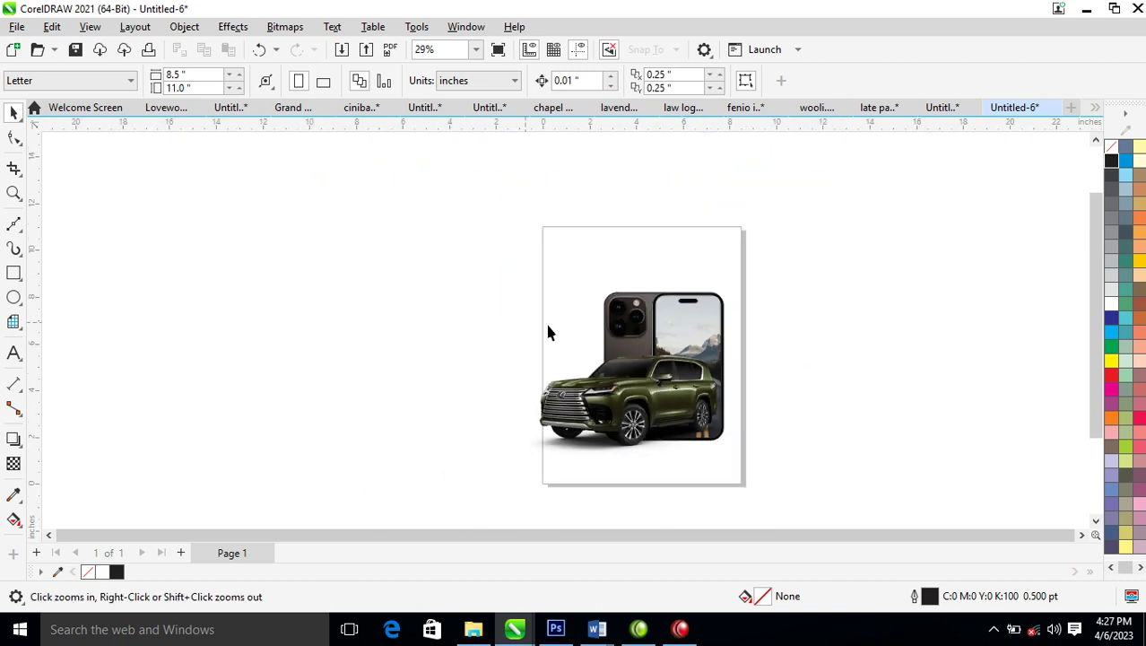
pyautogui.click(13, 273)
pyautogui.moveTo(457, 250); pyautogui.dragTo(786, 472)
pyautogui.press('space')
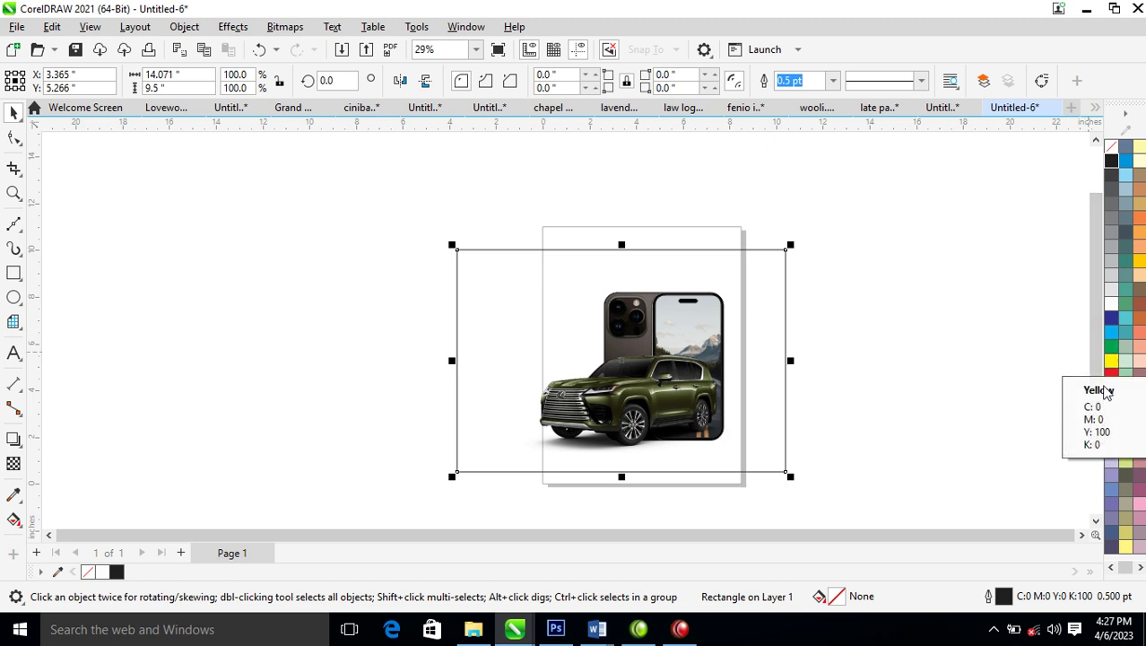
# Step: Fill the background rectangle with 70% gray (K:70)
pyautogui.click(1111, 209)
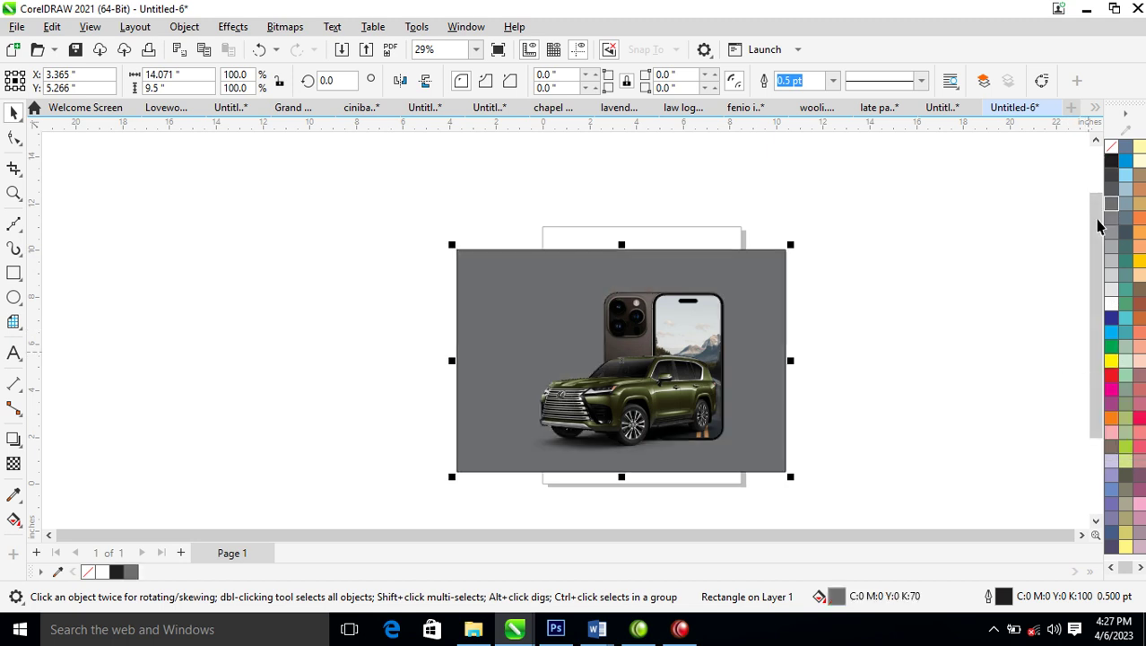
pyautogui.press('z')
pyautogui.moveTo(447, 324); pyautogui.dragTo(863, 505)
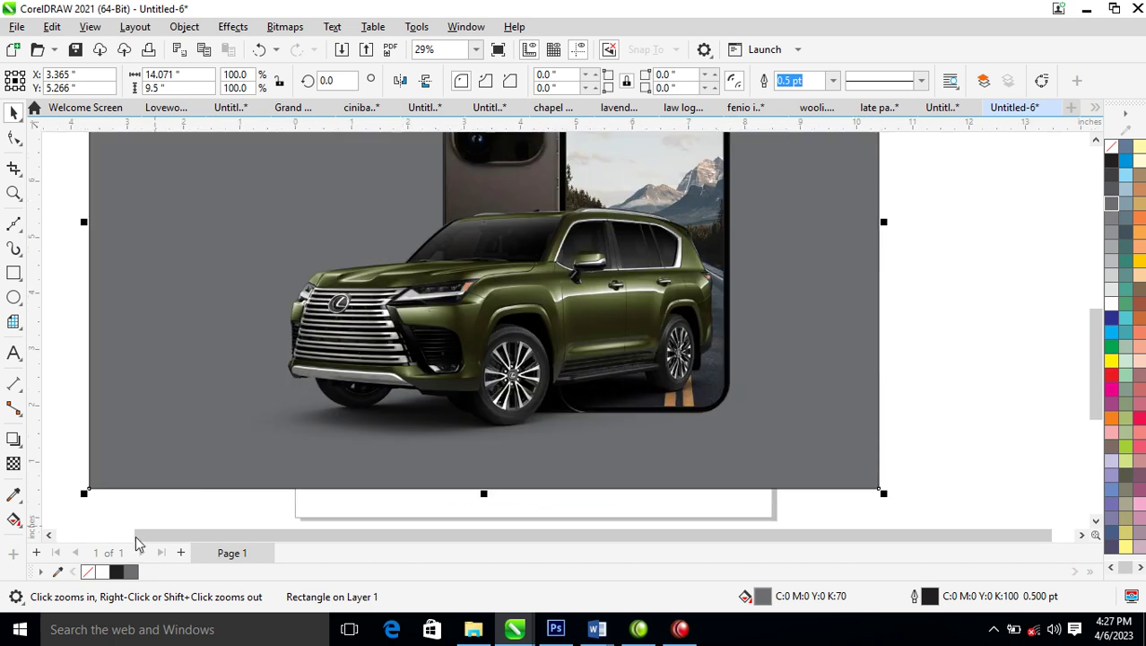
pyautogui.click(13, 494)
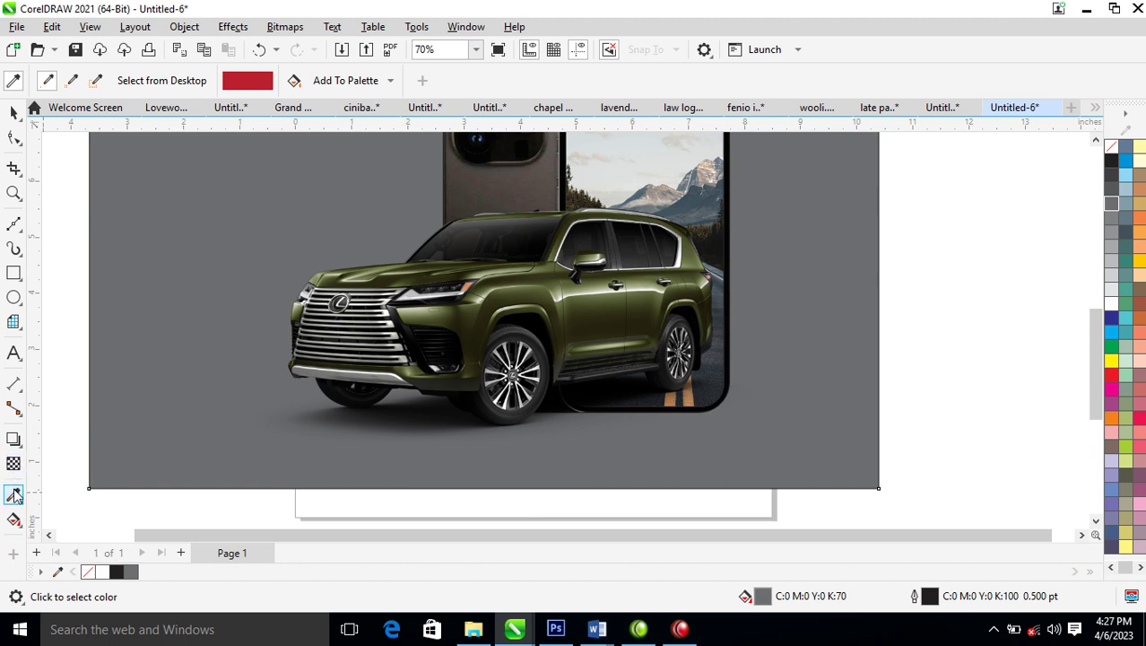
# Step: Sample the SUV's dark olive (#333319) and apply it to the background rectangle
pyautogui.click(468, 307)
pyautogui.click(831, 273)
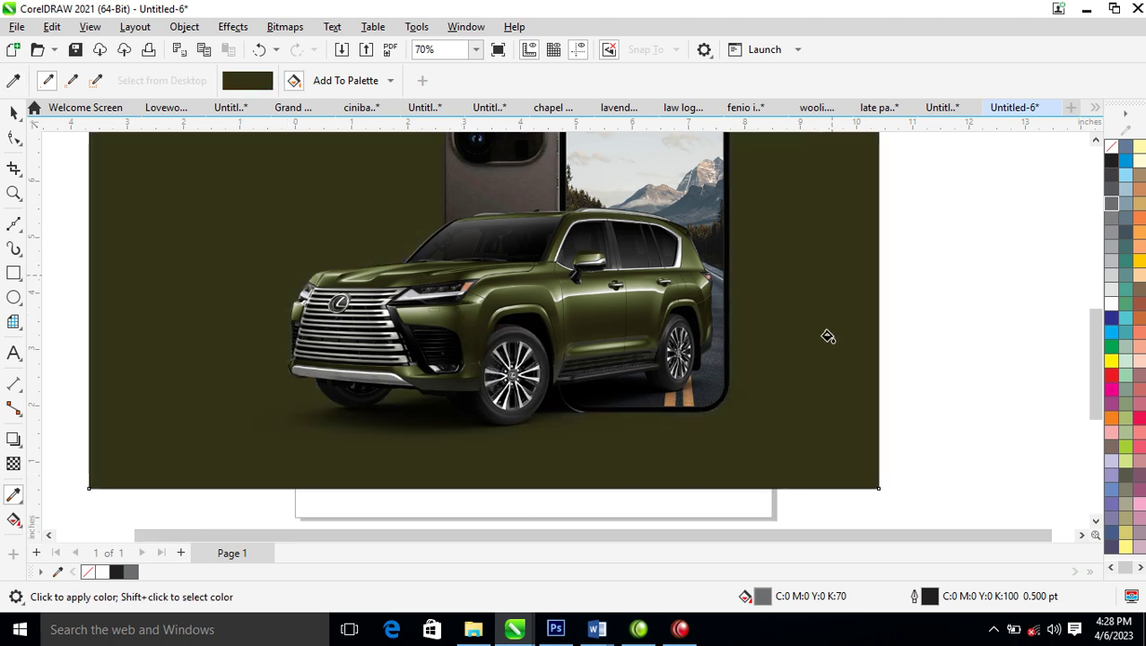
pyautogui.press('space')
pyautogui.scroll(-1, 802, 352)
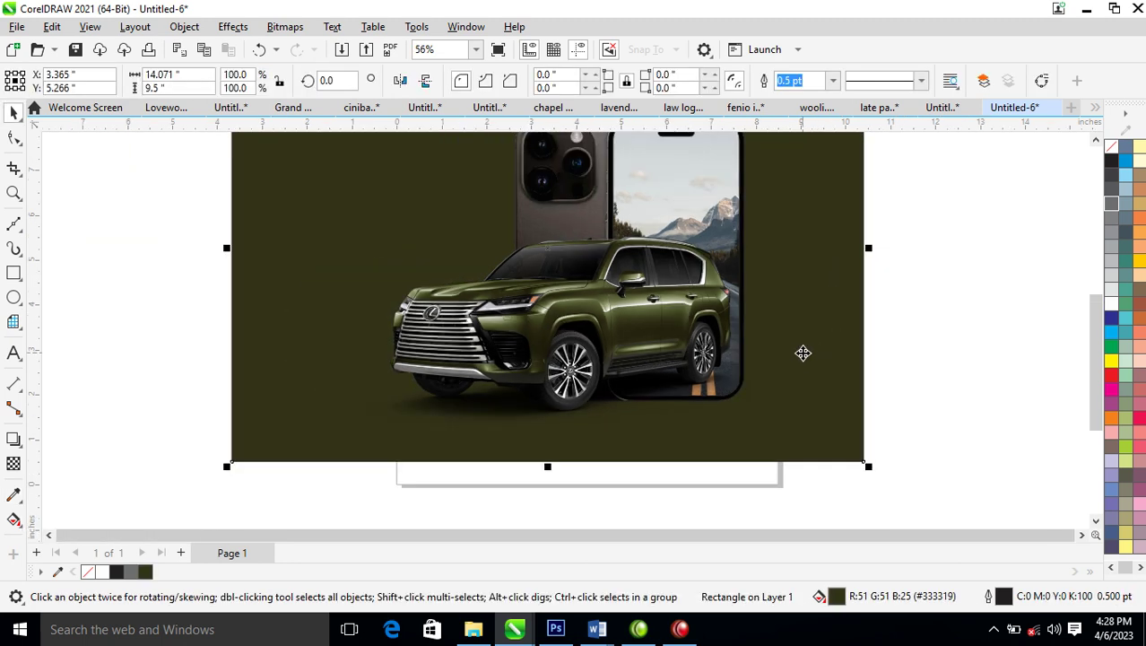
pyautogui.scroll(-2, 801, 345)
pyautogui.press('z')
pyautogui.moveTo(453, 165); pyautogui.dragTo(840, 396)
pyautogui.click(934, 299)
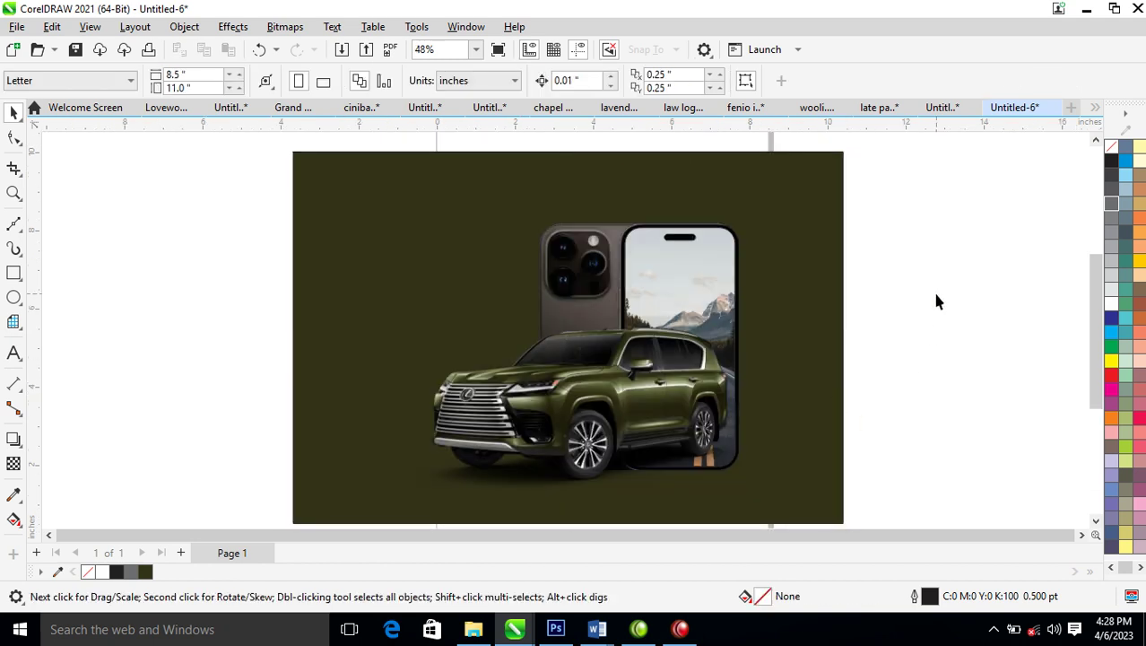